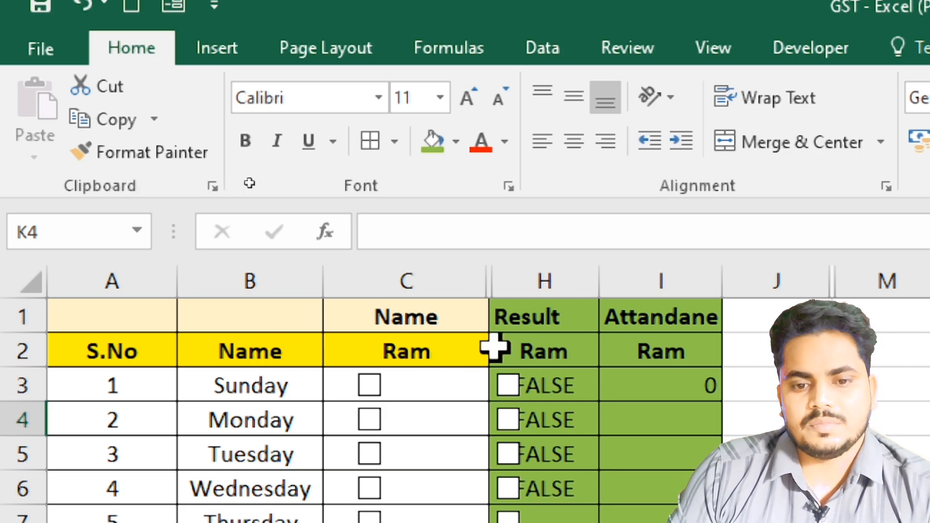
- Change the header in B2 to "Days" and tick the Tuesday attendance checkbox
{"action": "left_click", "coordinate": [560, 318]}
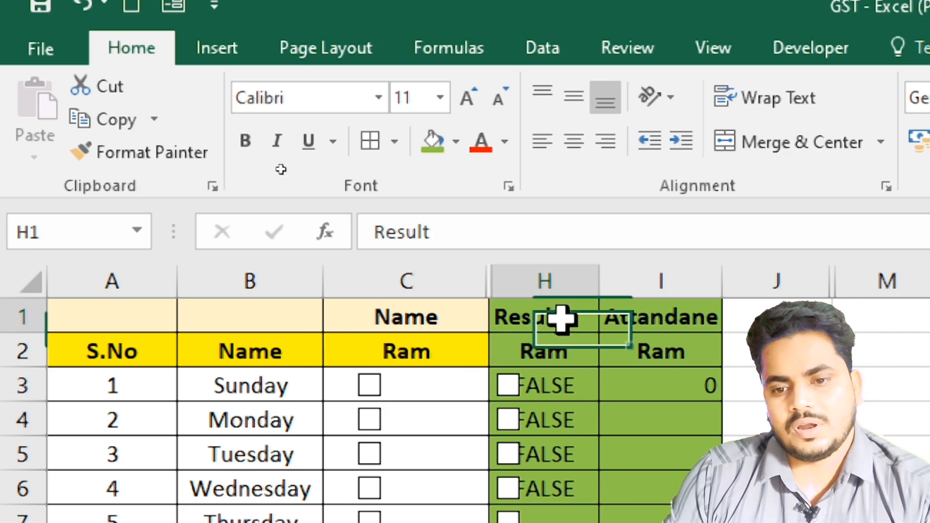
{"action": "left_click", "coordinate": [703, 326]}
{"action": "left_click", "coordinate": [320, 352]}
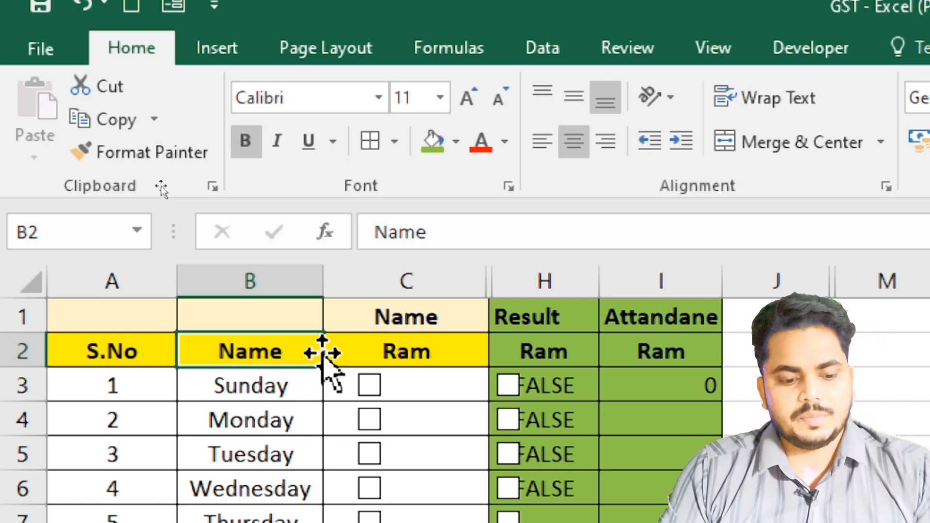
{"action": "type", "text": "Days"}
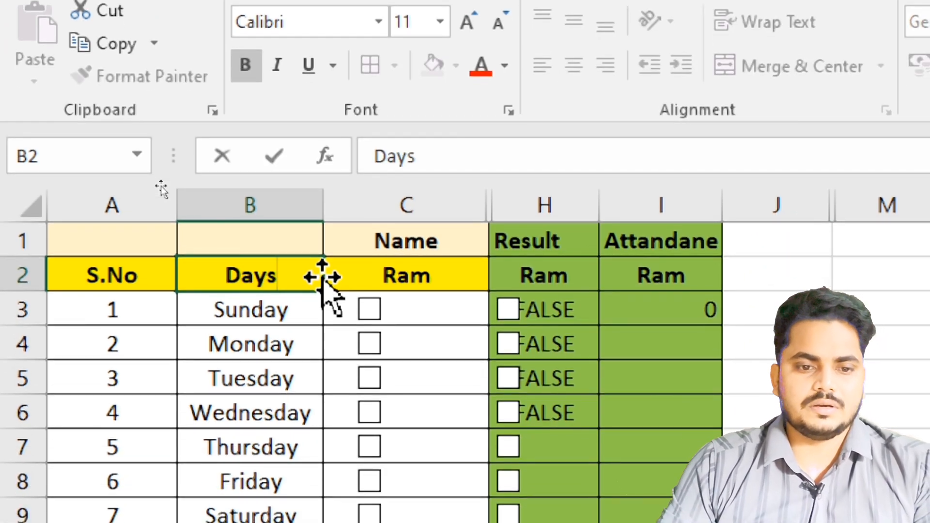
{"action": "key", "text": "Return"}
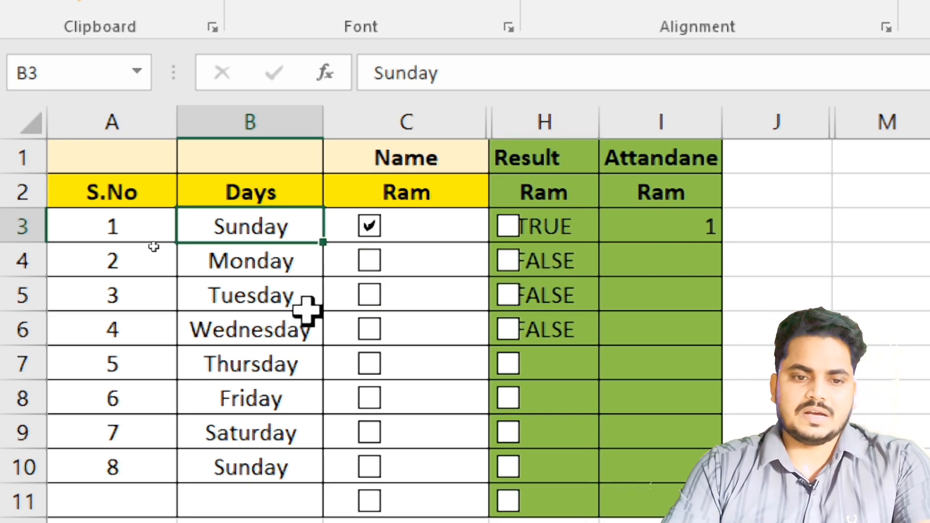
{"action": "left_click", "coordinate": [370, 294]}
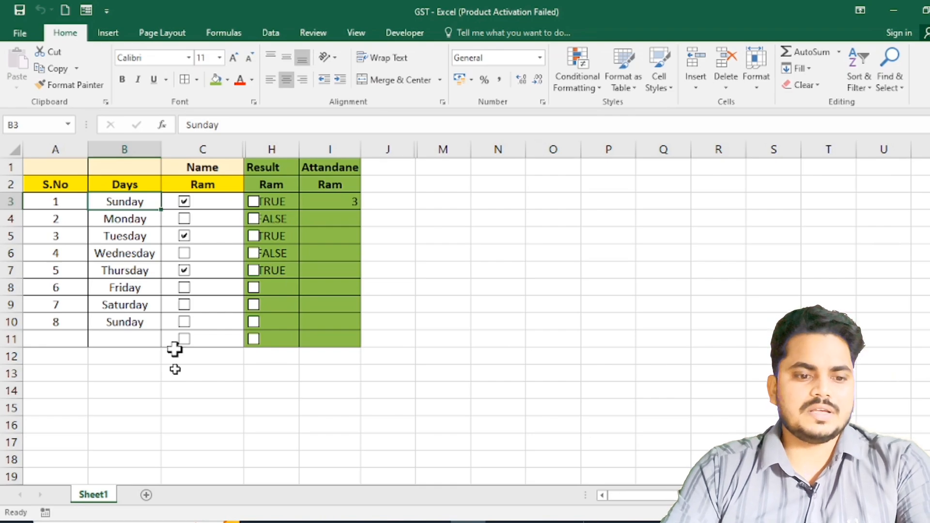
- Add a new worksheet and copy the header cells A2:C2 from Sheet1 into it starting at A1
{"action": "left_click", "coordinate": [177, 389]}
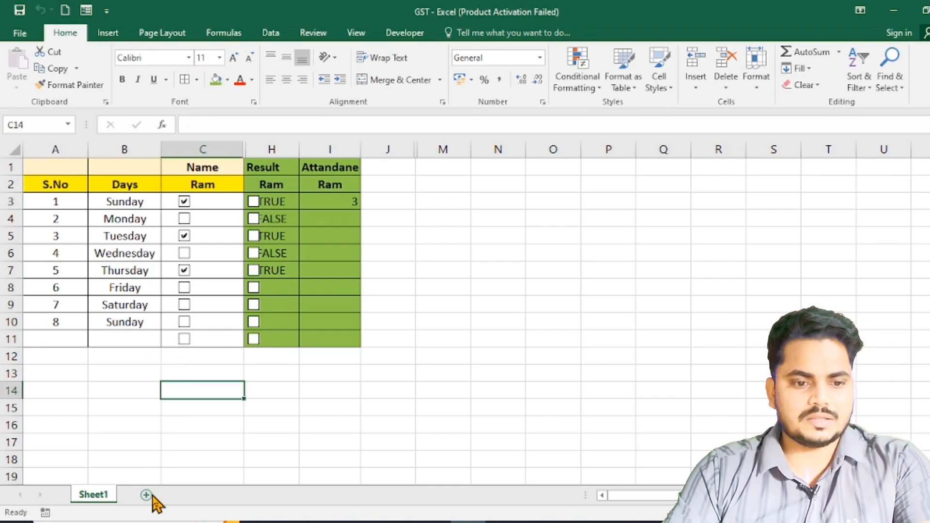
{"action": "left_click", "coordinate": [146, 495]}
{"action": "left_click", "coordinate": [92, 495]}
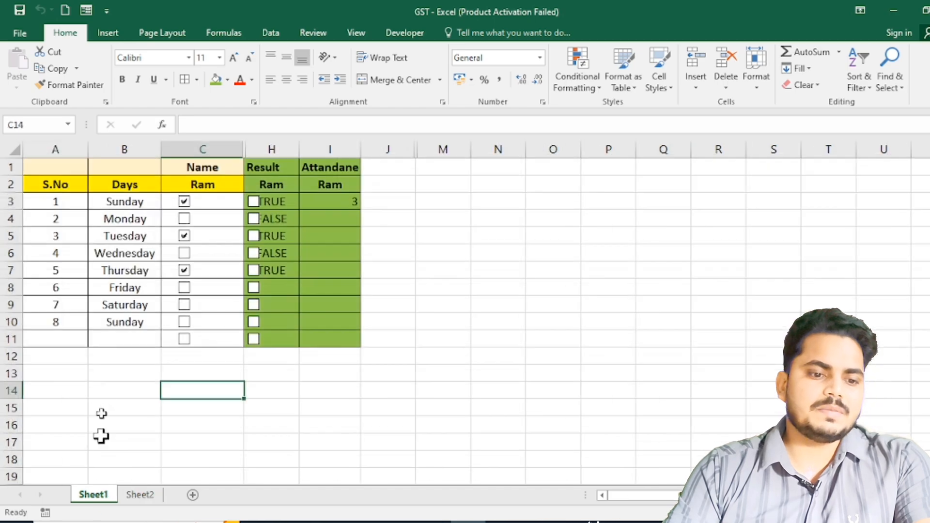
{"action": "left_click_drag", "start_coordinate": [58, 177], "coordinate": [170, 185]}
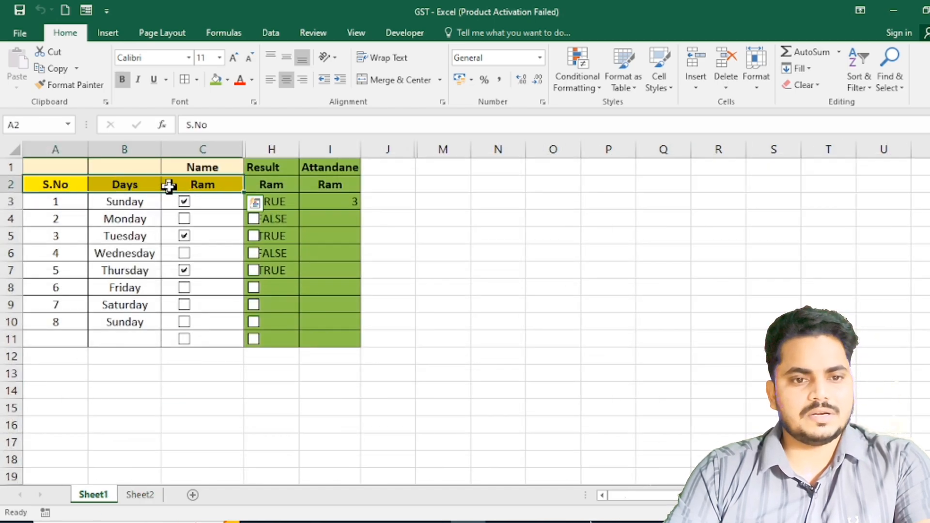
{"action": "key", "text": "ctrl+c"}
{"action": "left_click", "coordinate": [140, 495]}
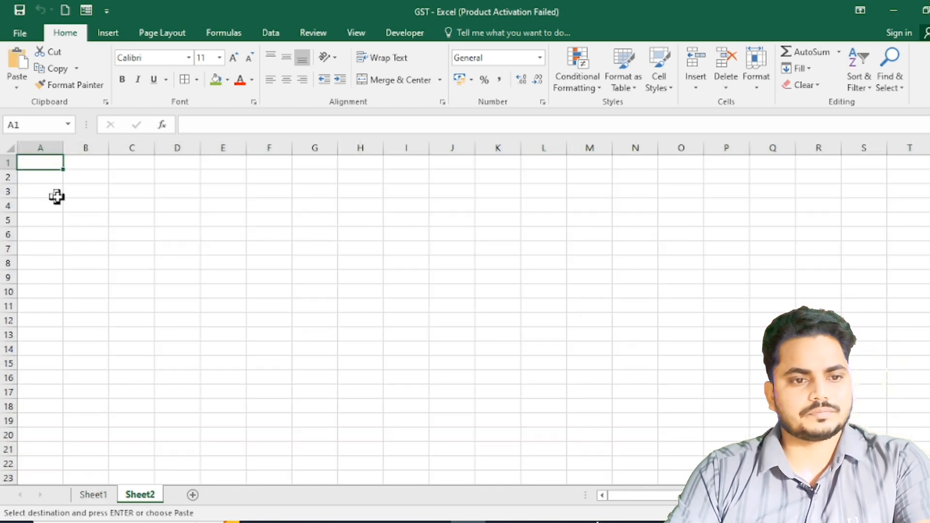
{"action": "key", "text": "ctrl+v"}
- Copy the serial numbers and day names in A3:B10 of Sheet1 to Sheet2 starting at A2
{"action": "left_click", "coordinate": [89, 495]}
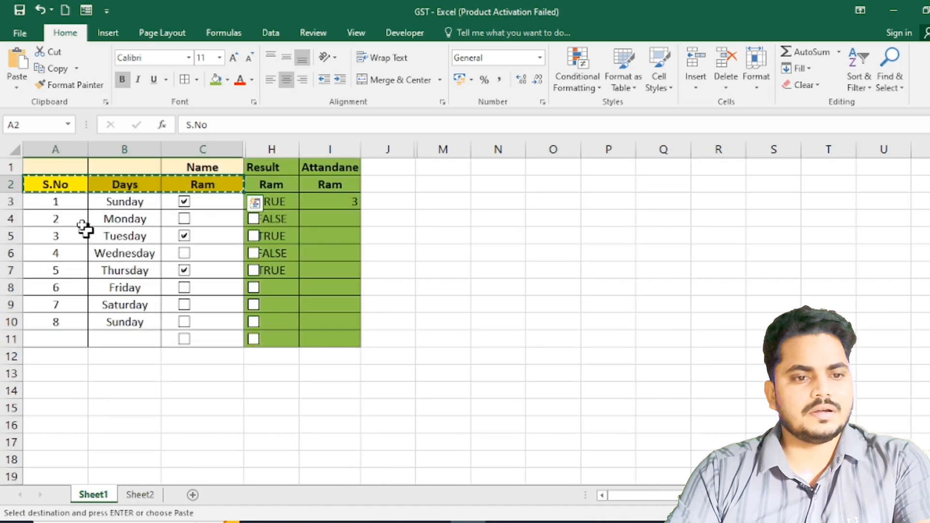
{"action": "left_click_drag", "start_coordinate": [63, 201], "coordinate": [120, 322]}
{"action": "key", "text": "ctrl+c"}
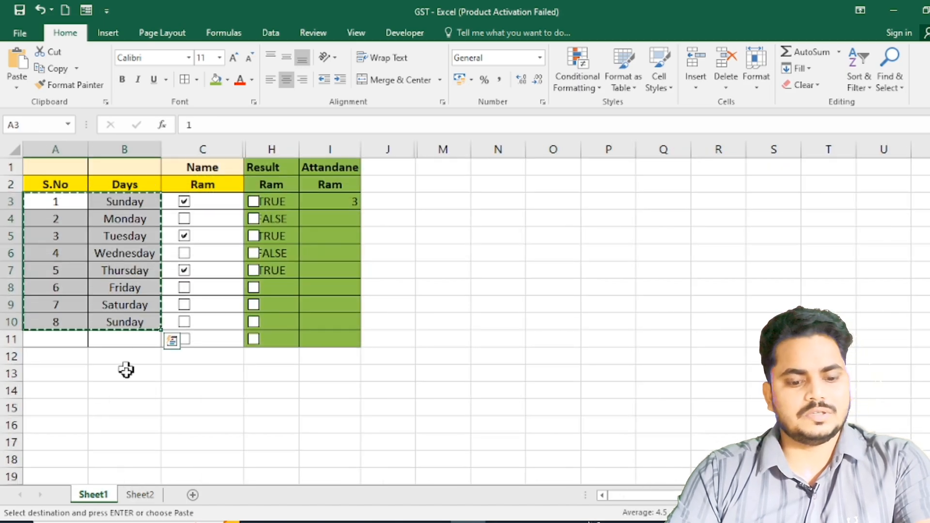
{"action": "left_click", "coordinate": [138, 494]}
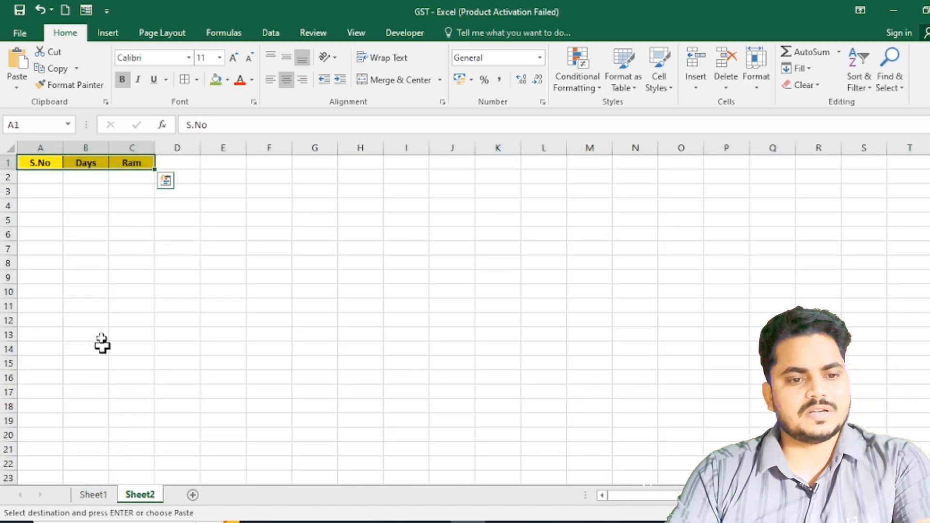
{"action": "left_click", "coordinate": [49, 179]}
{"action": "key", "text": "ctrl+v"}
{"action": "left_click", "coordinate": [190, 277]}
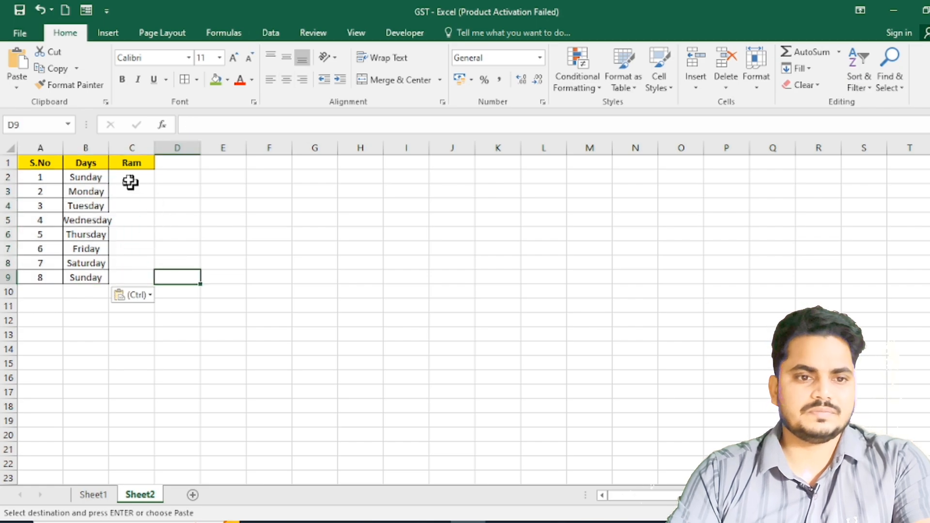
- Widen column B on Sheet2 so the longest day name fits
{"action": "left_click", "coordinate": [108, 144]}
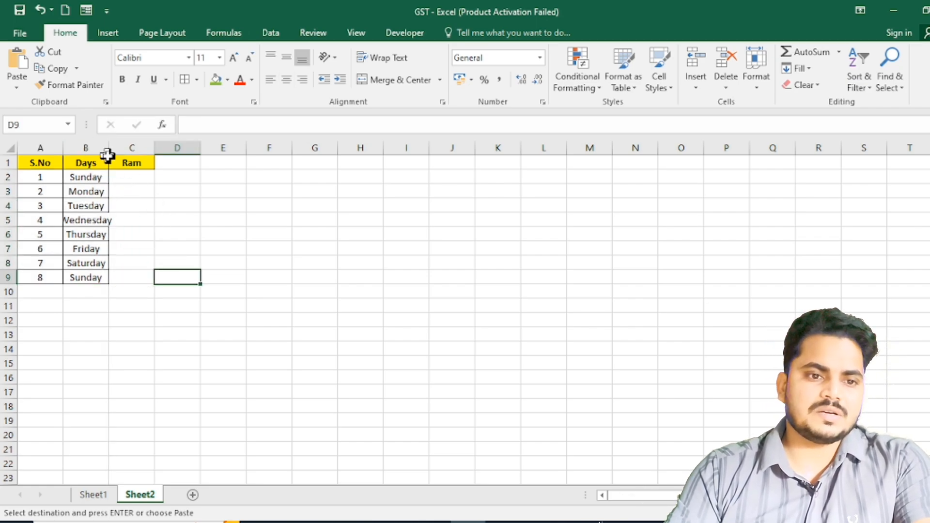
{"action": "left_click_drag", "start_coordinate": [109, 154], "coordinate": [132, 154]}
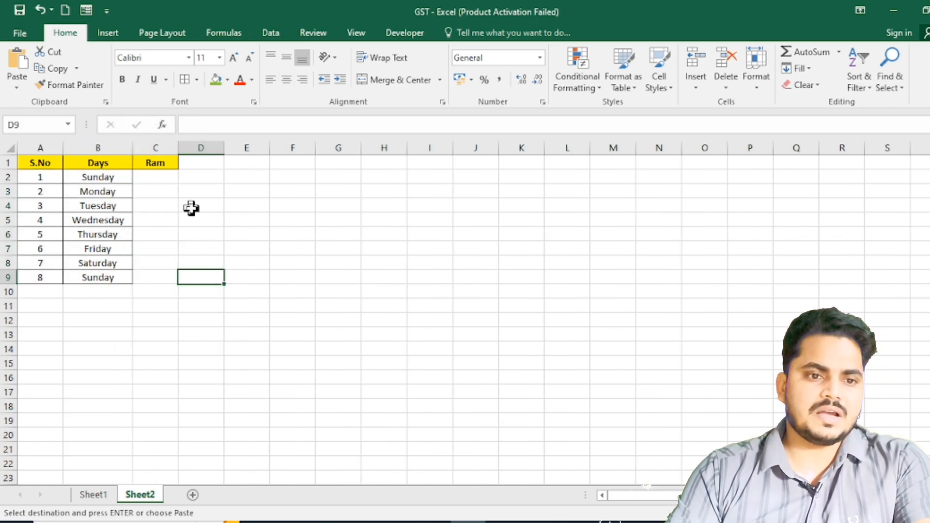
{"action": "left_click", "coordinate": [191, 207]}
- Copy the Result and Attandane headers in H1:I1 of Sheet1 to D1 on Sheet2
{"action": "left_click", "coordinate": [94, 495]}
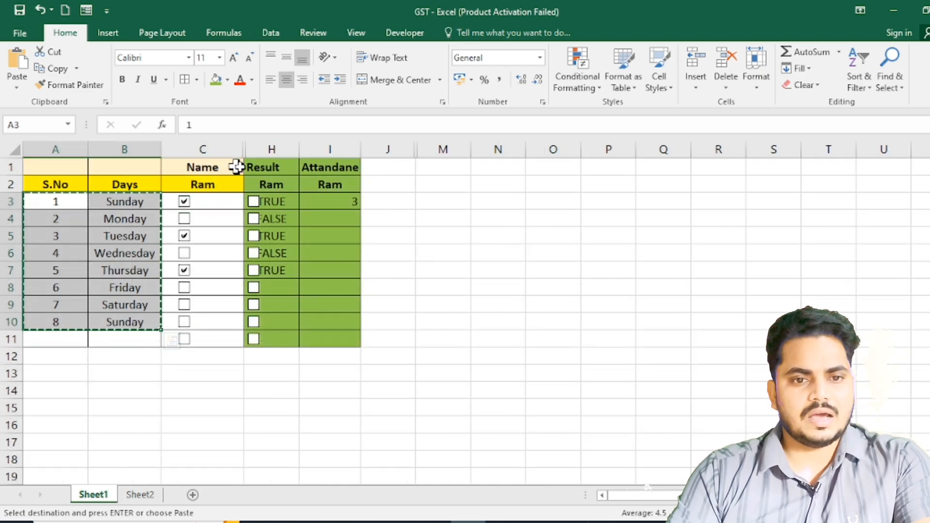
{"action": "left_click_drag", "start_coordinate": [270, 166], "coordinate": [306, 172]}
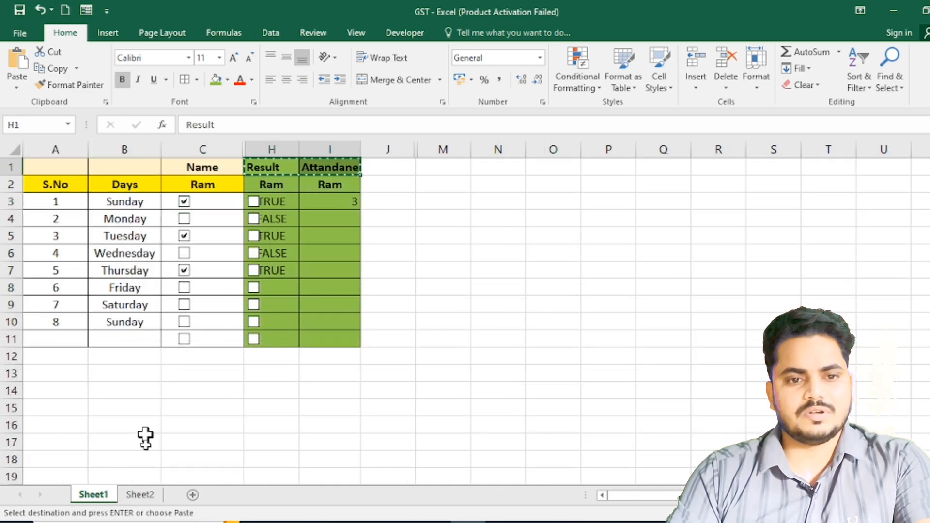
{"action": "left_click", "coordinate": [141, 495]}
{"action": "left_click", "coordinate": [211, 167]}
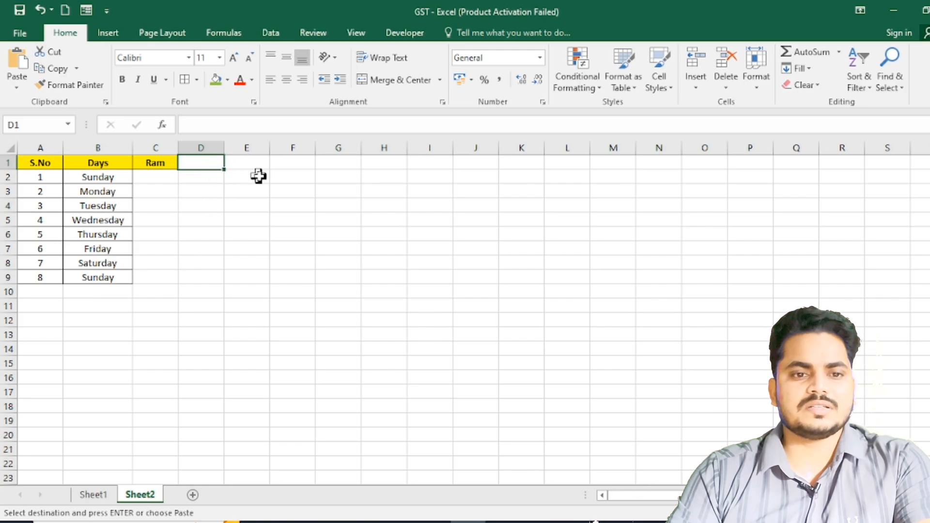
{"action": "key", "text": "ctrl+v"}
{"action": "left_click", "coordinate": [248, 275]}
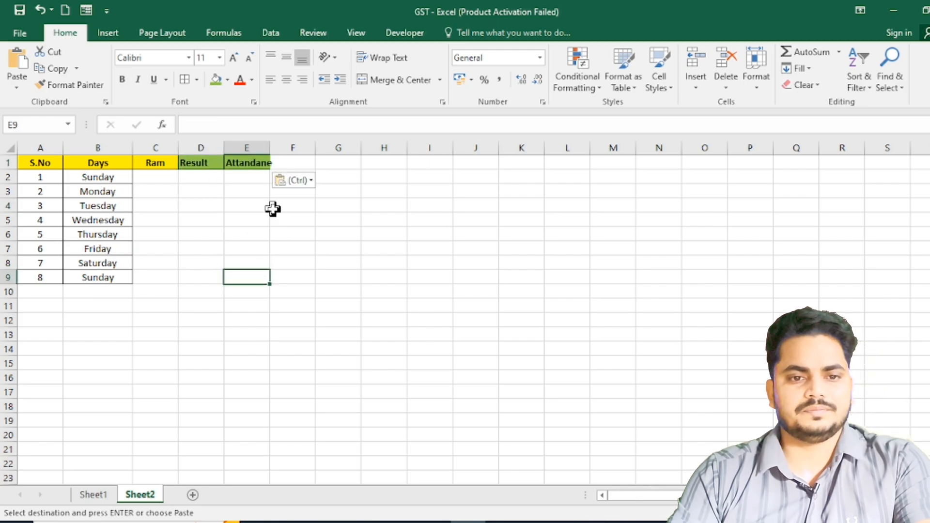
- Fit the widths of columns E and D to their headers and clear the copy selection
{"action": "double_click", "coordinate": [271, 144]}
{"action": "left_click_drag", "start_coordinate": [220, 152], "coordinate": [210, 148]}
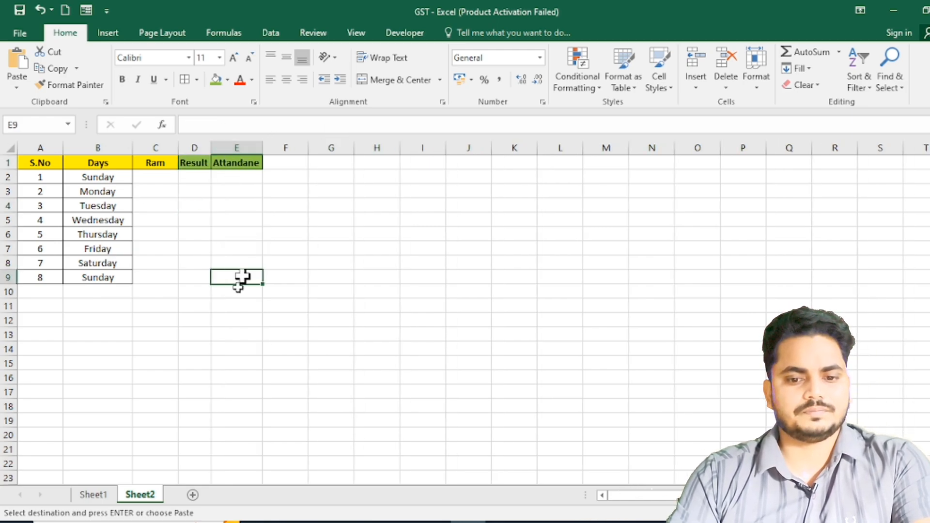
{"action": "left_click", "coordinate": [185, 250]}
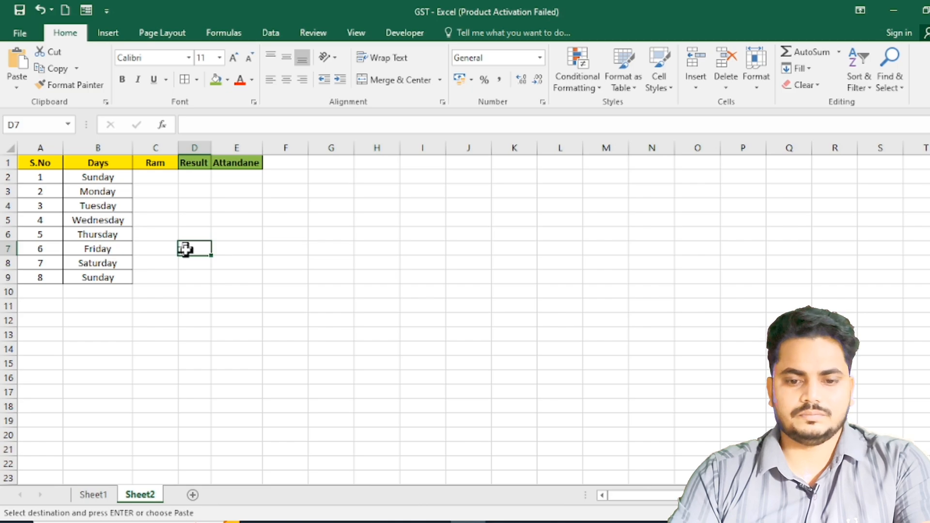
{"action": "key", "text": "Escape"}
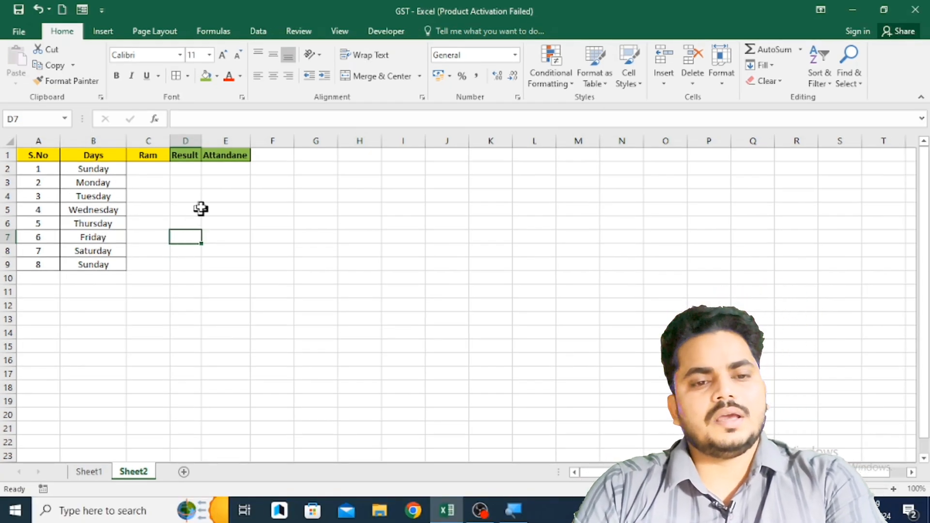
- Enlarge the view of the attendance table on Sheet2
{"action": "left_click", "coordinate": [187, 169]}
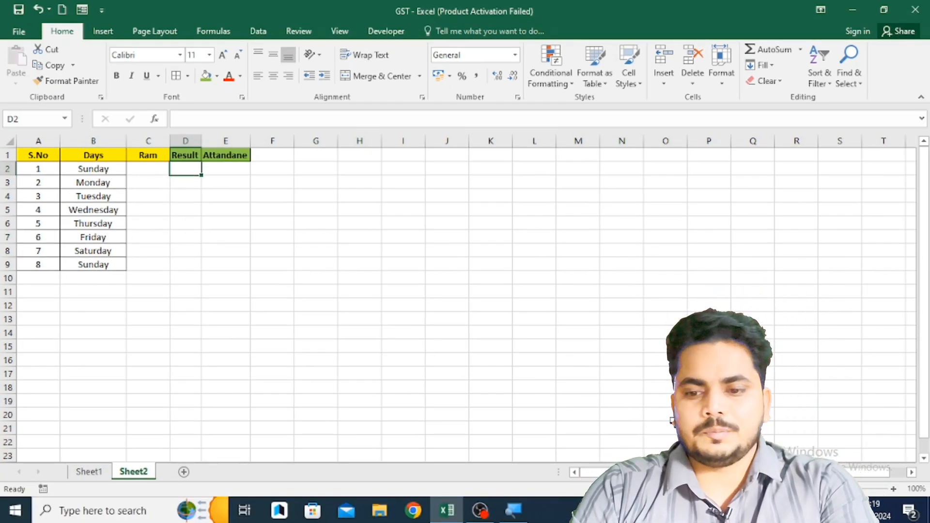
{"action": "left_click", "coordinate": [893, 489]}
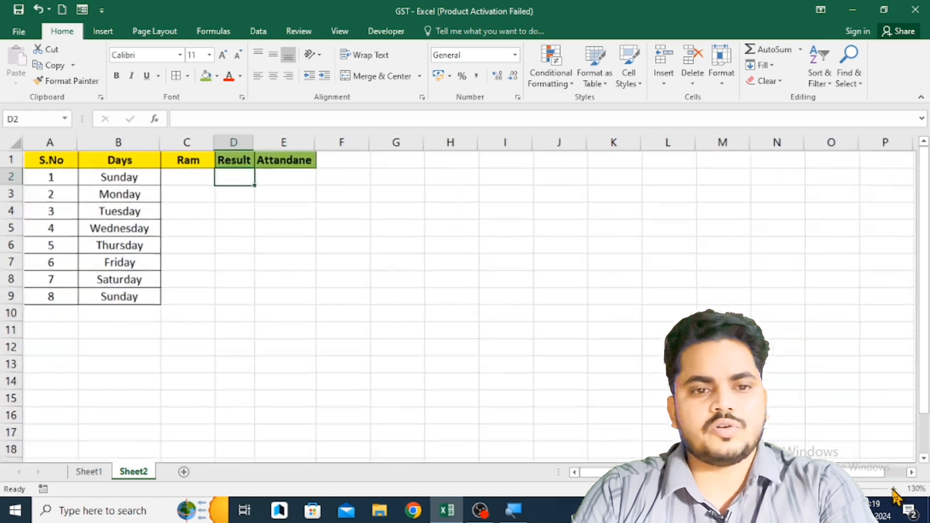
{"action": "left_click", "coordinate": [893, 490]}
{"action": "left_click", "coordinate": [895, 489]}
{"action": "left_click", "coordinate": [895, 489]}
{"action": "left_click", "coordinate": [895, 490]}
{"action": "left_click", "coordinate": [895, 489]}
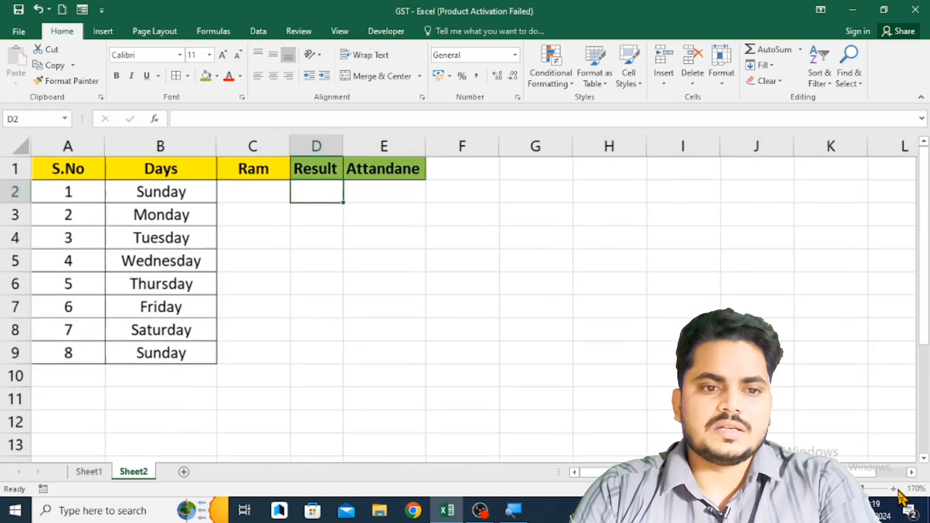
{"action": "left_click", "coordinate": [895, 490]}
{"action": "left_click", "coordinate": [895, 490]}
{"action": "left_click", "coordinate": [895, 490]}
{"action": "left_click", "coordinate": [335, 256]}
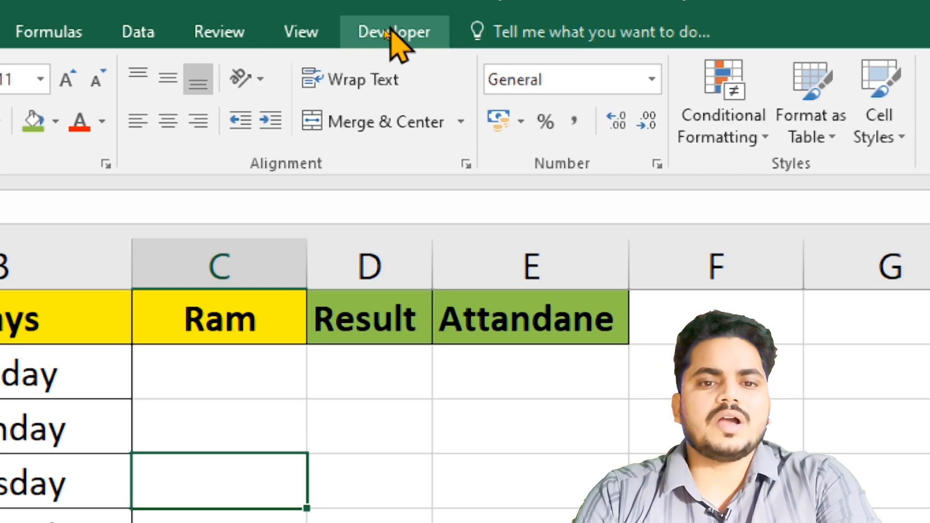
- Customize the ribbon to hide the Developer tab
{"action": "right_click", "coordinate": [357, 97]}
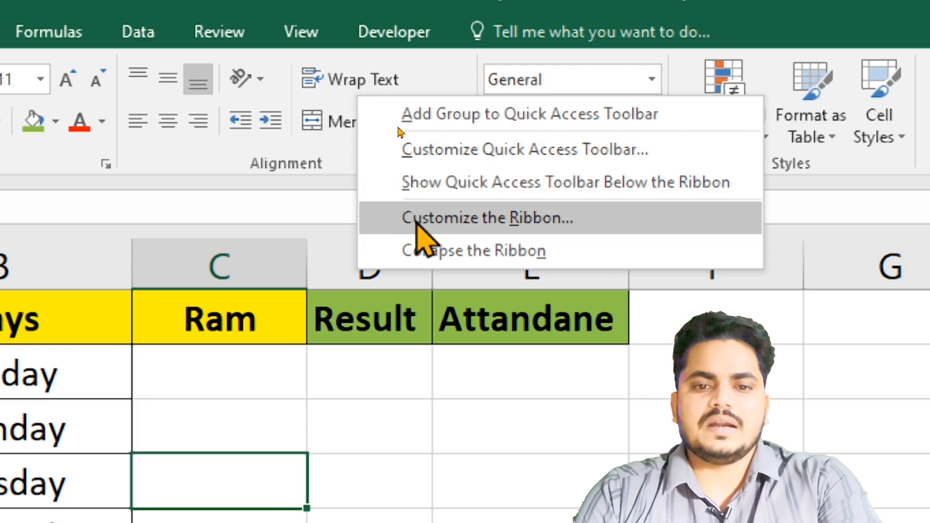
{"action": "left_click", "coordinate": [462, 237]}
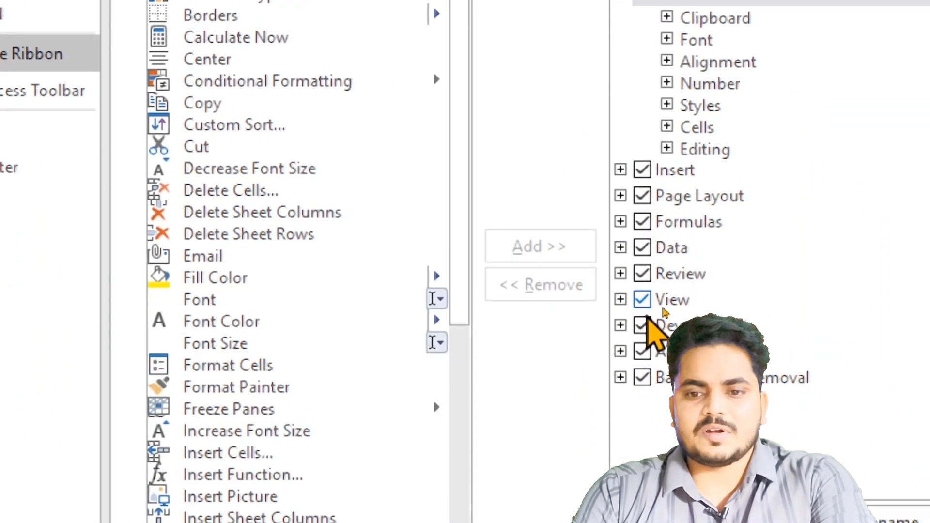
{"action": "left_click", "coordinate": [643, 326]}
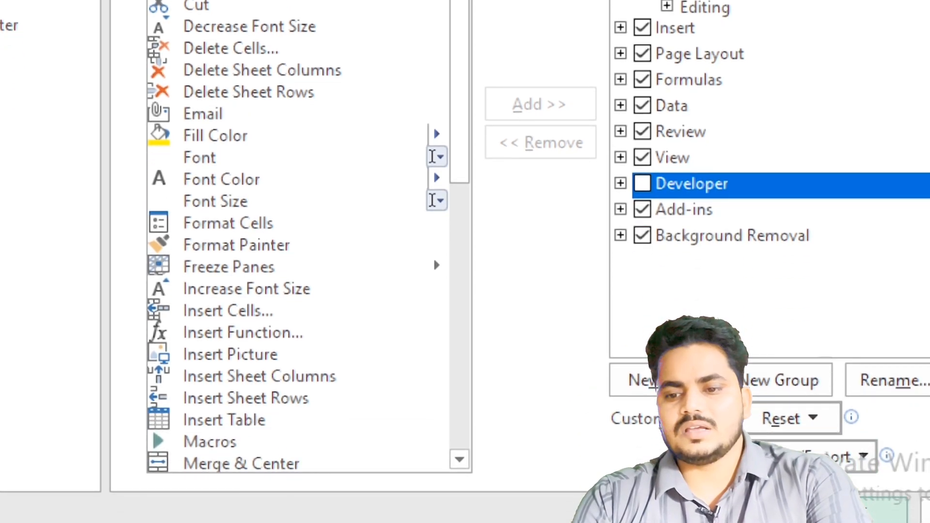
{"action": "left_click", "coordinate": [848, 454]}
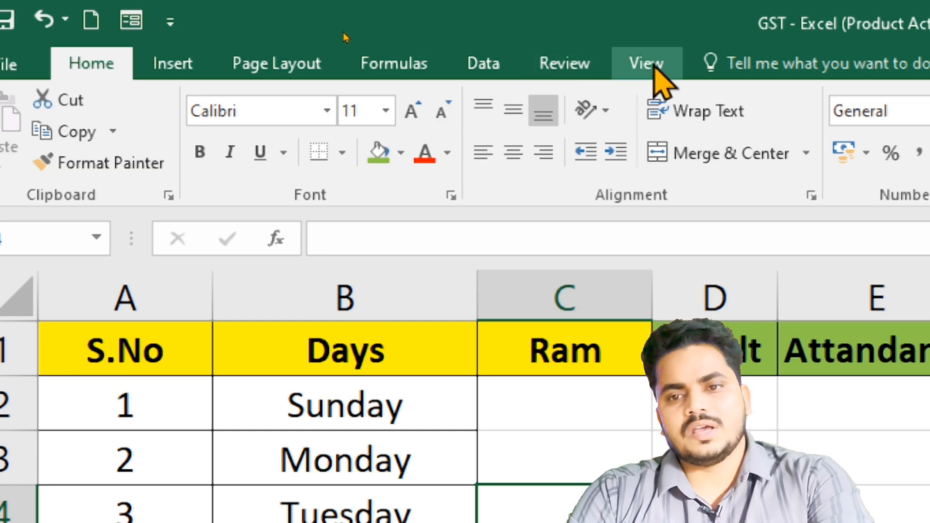
- Customize the ribbon to show the Developer tab, and select cell C2 beside the first Sunday
{"action": "right_click", "coordinate": [678, 132]}
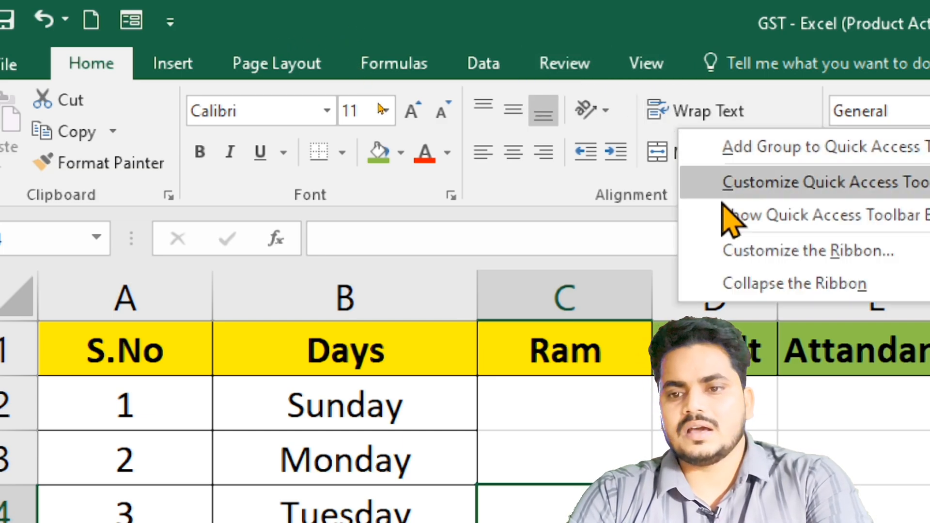
{"action": "left_click", "coordinate": [763, 252]}
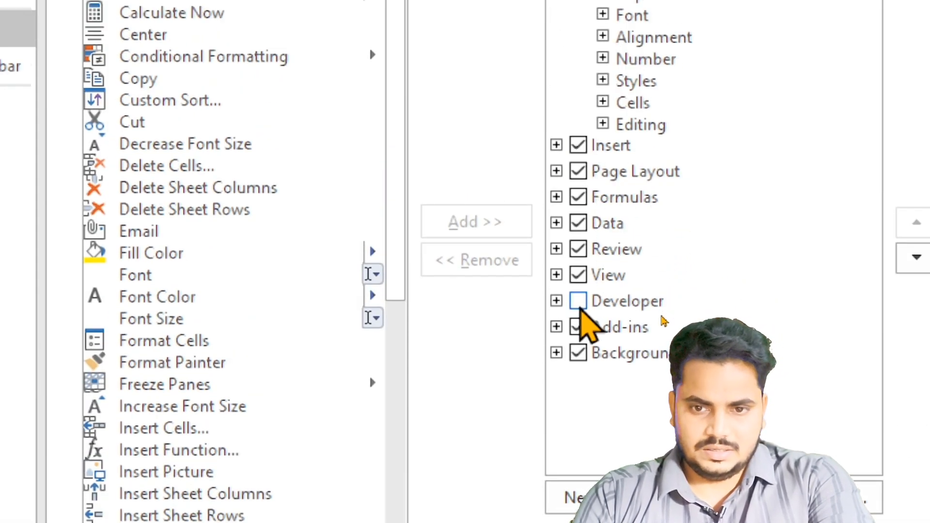
{"action": "left_click", "coordinate": [578, 301]}
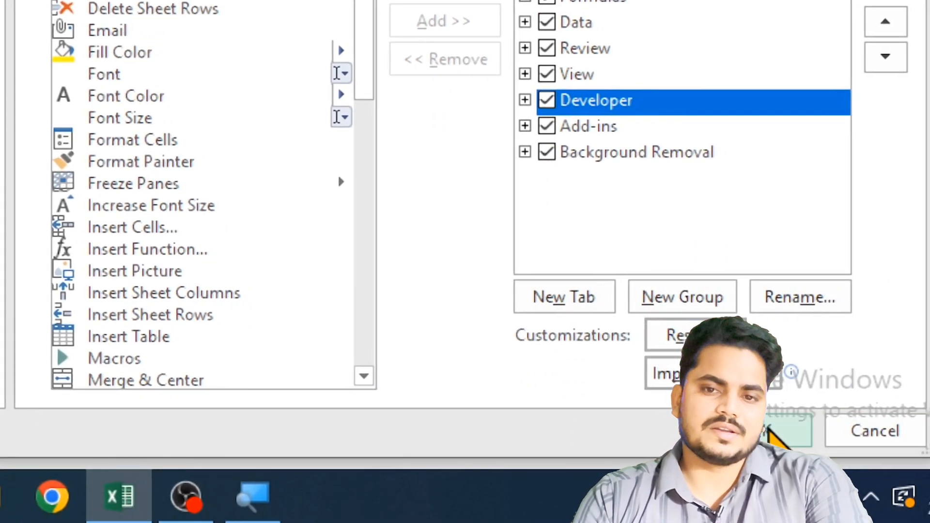
{"action": "left_click", "coordinate": [770, 430]}
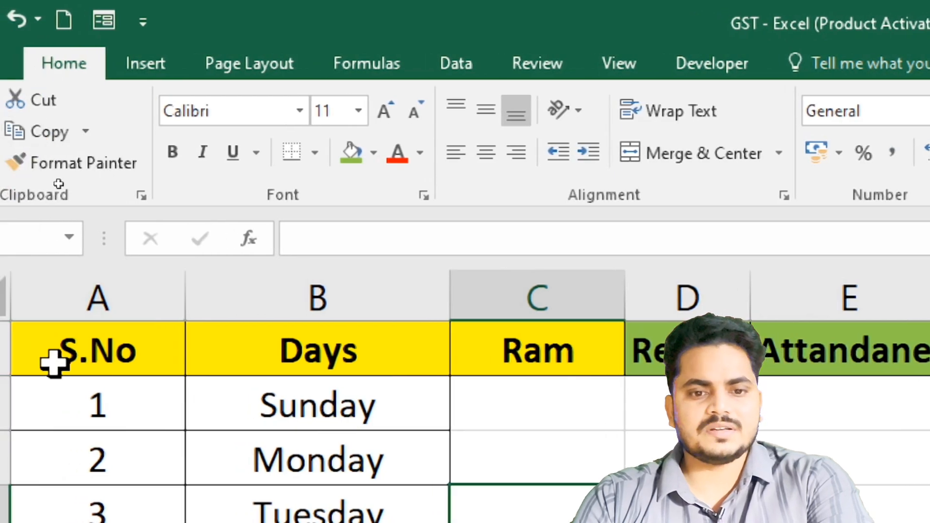
{"action": "left_click", "coordinate": [539, 393]}
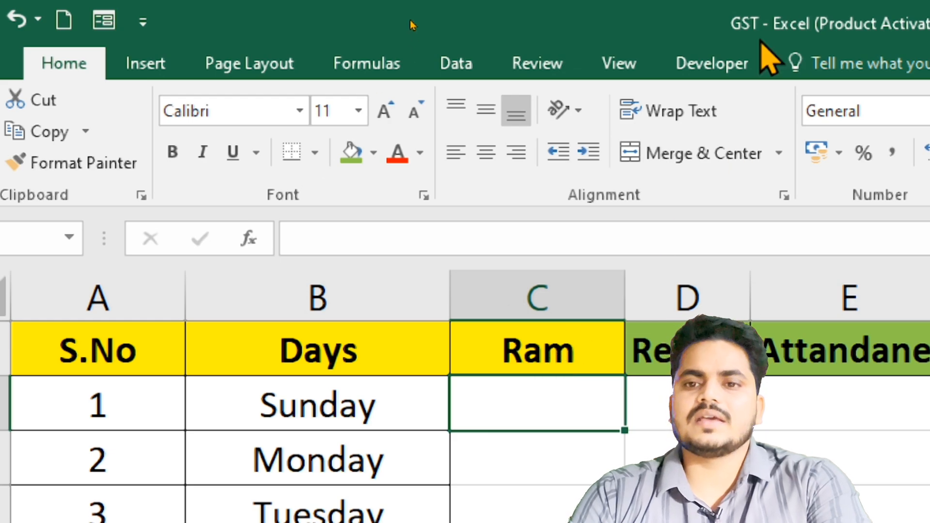
- Insert a form-control check box and position it in cell C2 beside the first Sunday
{"action": "left_click", "coordinate": [712, 64]}
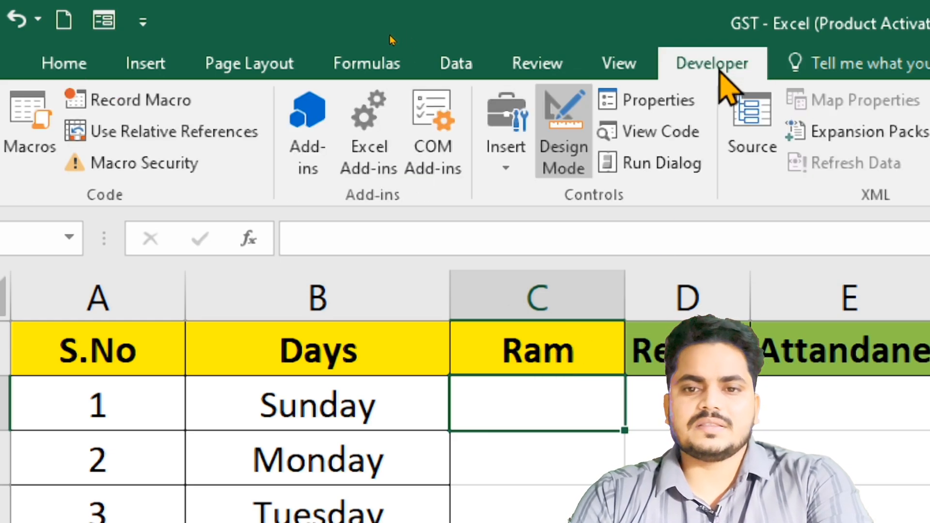
{"action": "left_click", "coordinate": [504, 165]}
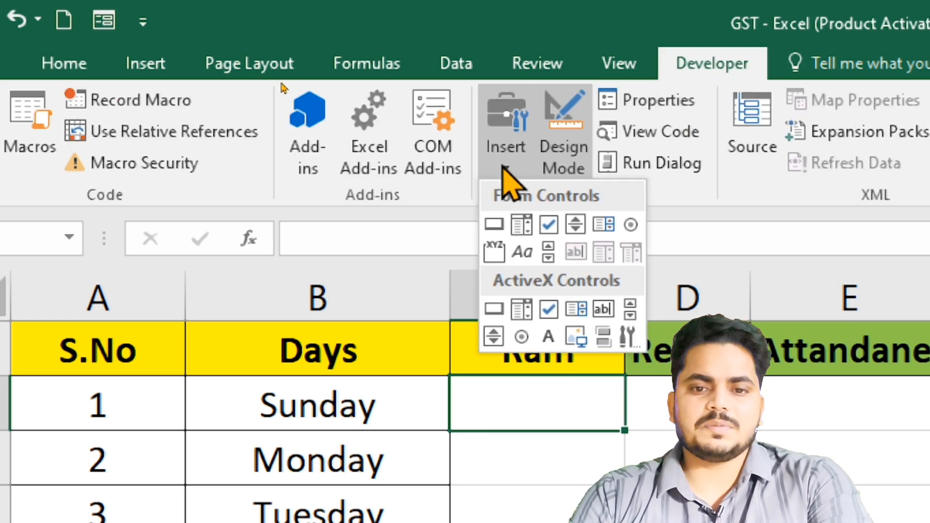
{"action": "left_click", "coordinate": [550, 224]}
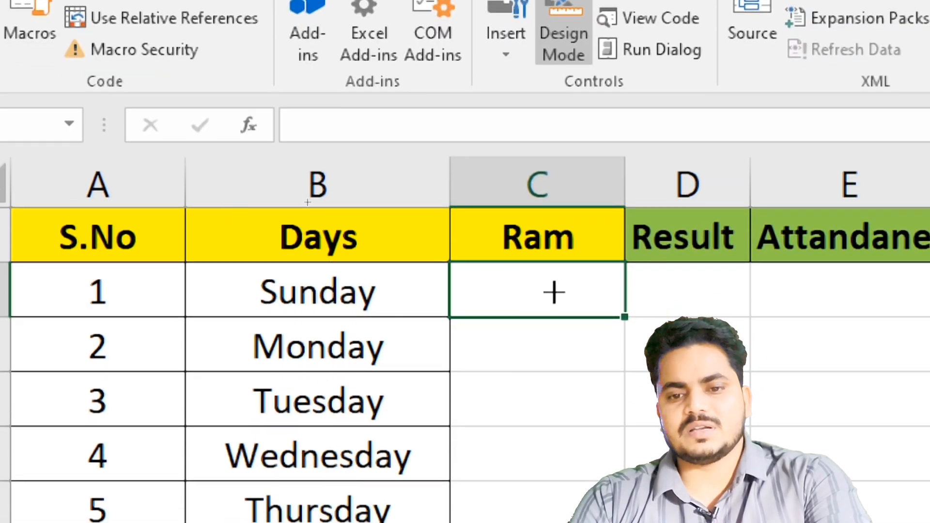
{"action": "left_click", "coordinate": [534, 286]}
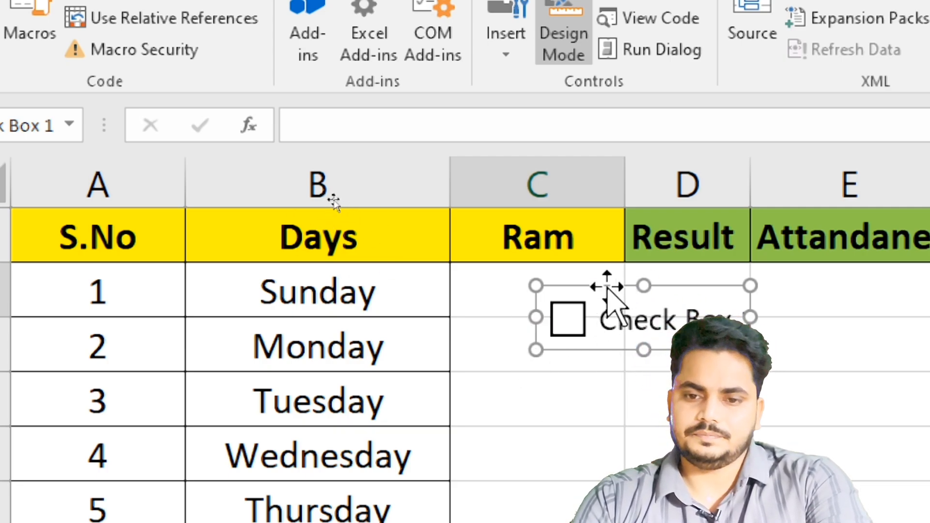
{"action": "left_click_drag", "start_coordinate": [605, 285], "coordinate": [572, 255]}
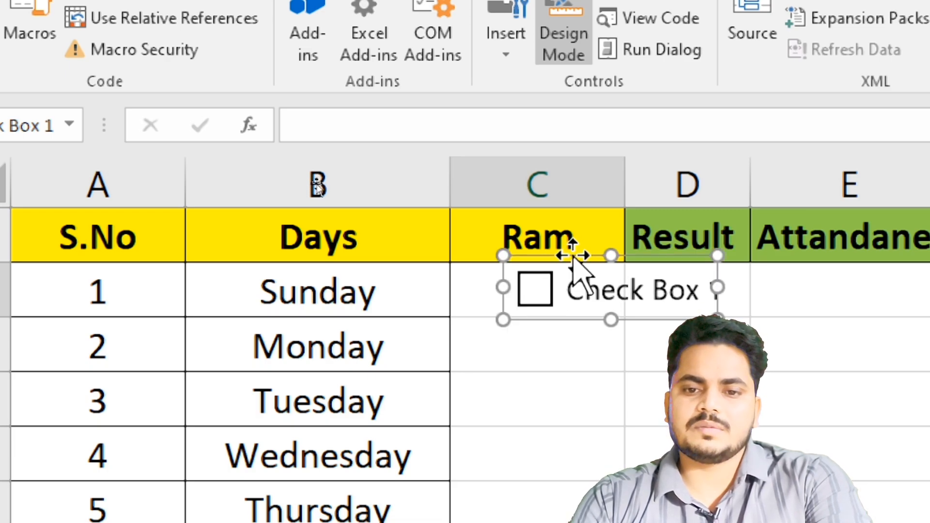
- Delete the label text of the check box in C2 so only the box remains, and deselect it
{"action": "left_click", "coordinate": [565, 291]}
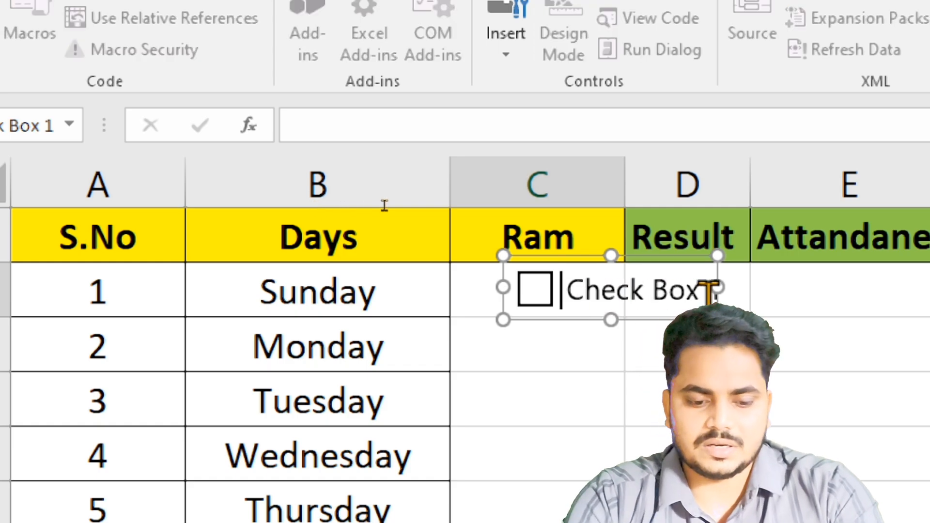
{"action": "type", "text": "R"}
{"action": "key", "text": "BackSpace"}
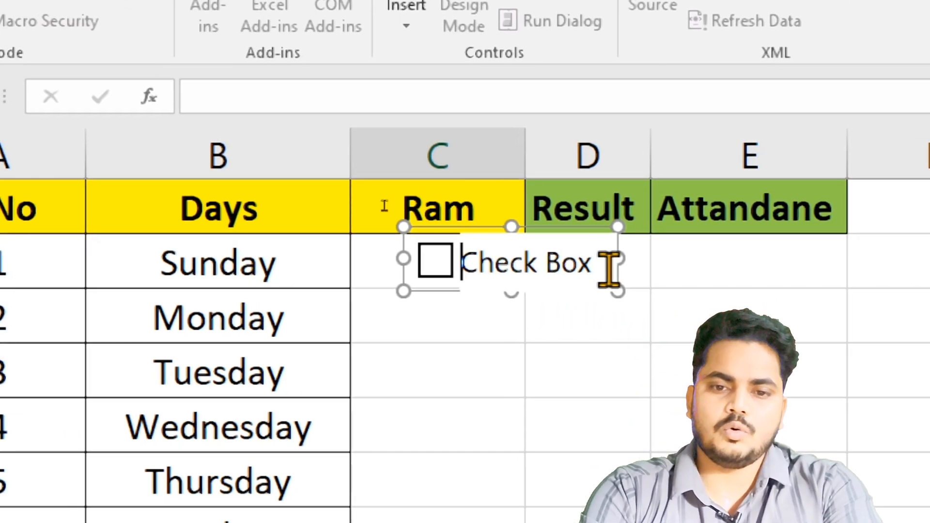
{"action": "type", "text": "A"}
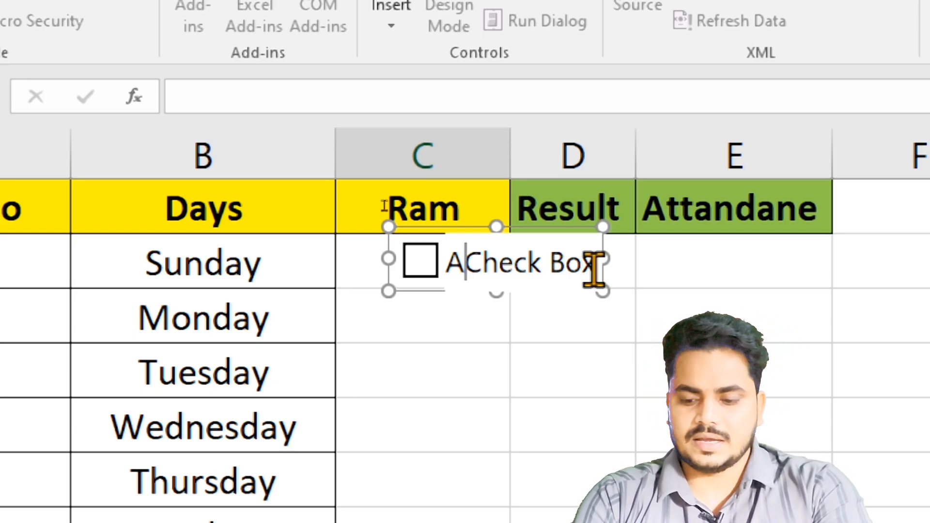
{"action": "key", "text": "shift+Right"}
{"action": "key", "text": "shift+Right"}
{"action": "key", "text": "shift+Right"}
{"action": "key", "text": "shift+Right"}
{"action": "key", "text": "shift+Right"}
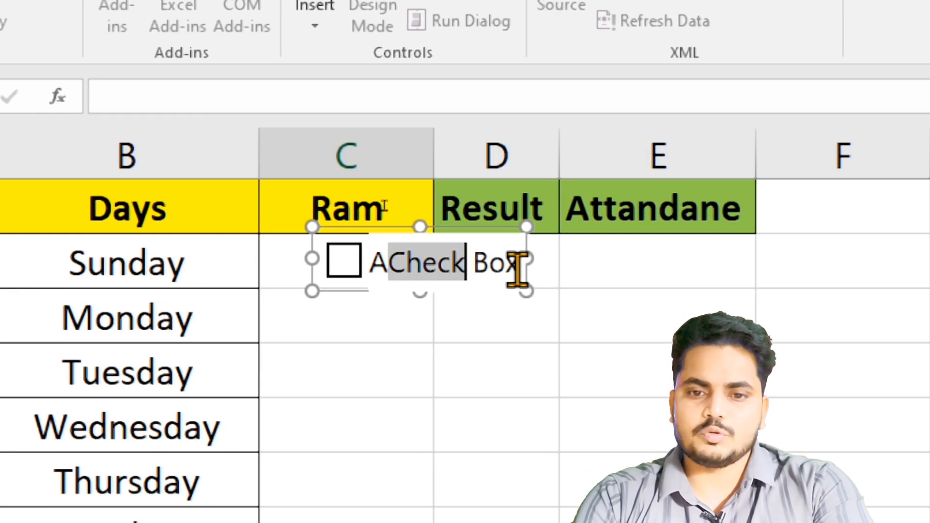
{"action": "key", "text": "Right"}
{"action": "key", "text": "Right"}
{"action": "key", "text": "Right"}
{"action": "key", "text": "Delete"}
{"action": "key", "text": "Delete"}
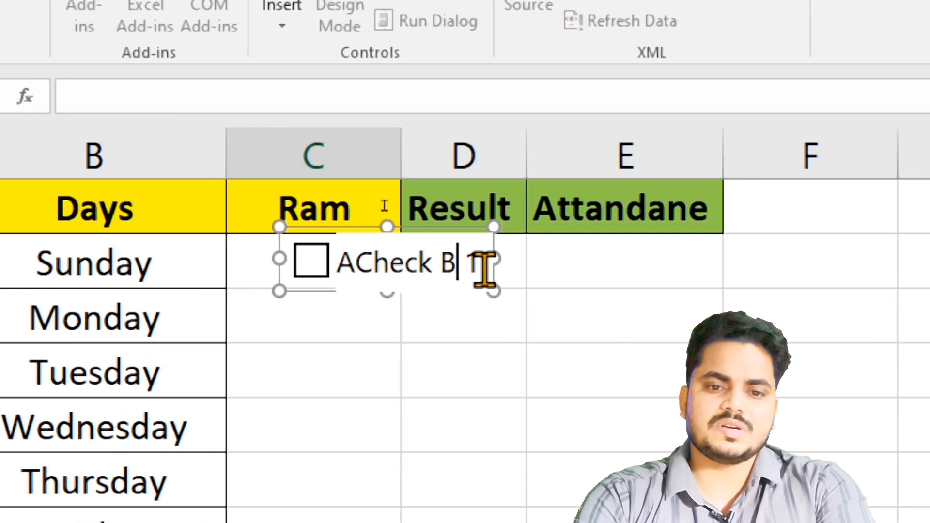
{"action": "key", "text": "BackSpace"}
{"action": "key", "text": "BackSpace"}
{"action": "key", "text": "BackSpace"}
{"action": "key", "text": "BackSpace"}
{"action": "key", "text": "BackSpace"}
{"action": "key", "text": "BackSpace"}
{"action": "key", "text": "BackSpace"}
{"action": "key", "text": "BackSpace"}
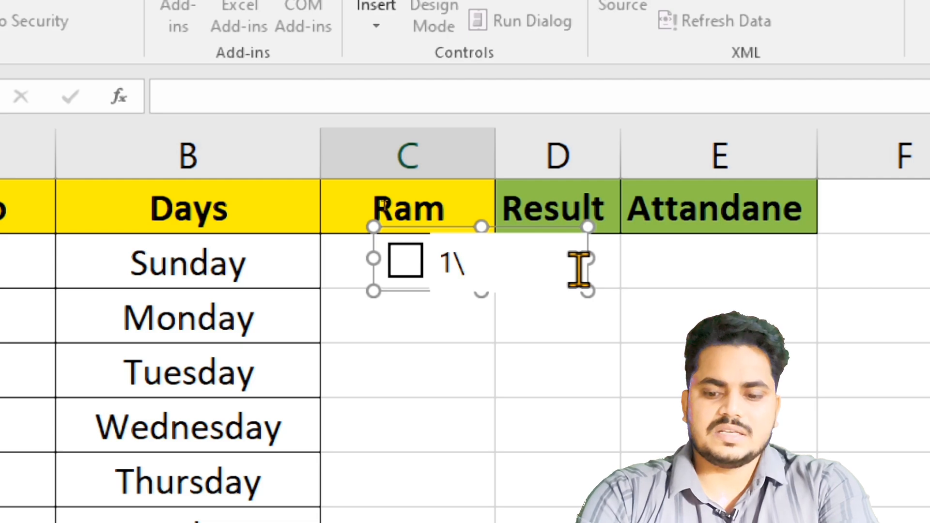
{"action": "key", "text": "Delete"}
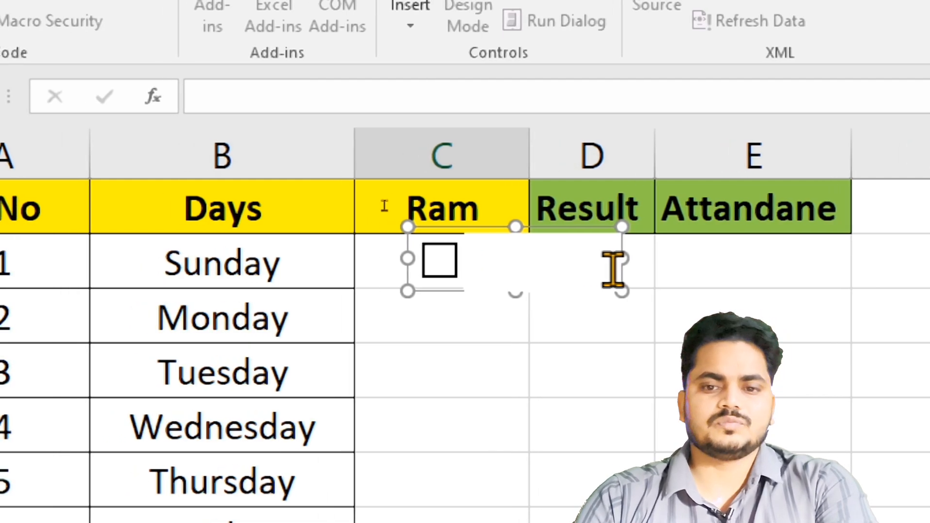
{"action": "left_click", "coordinate": [417, 307]}
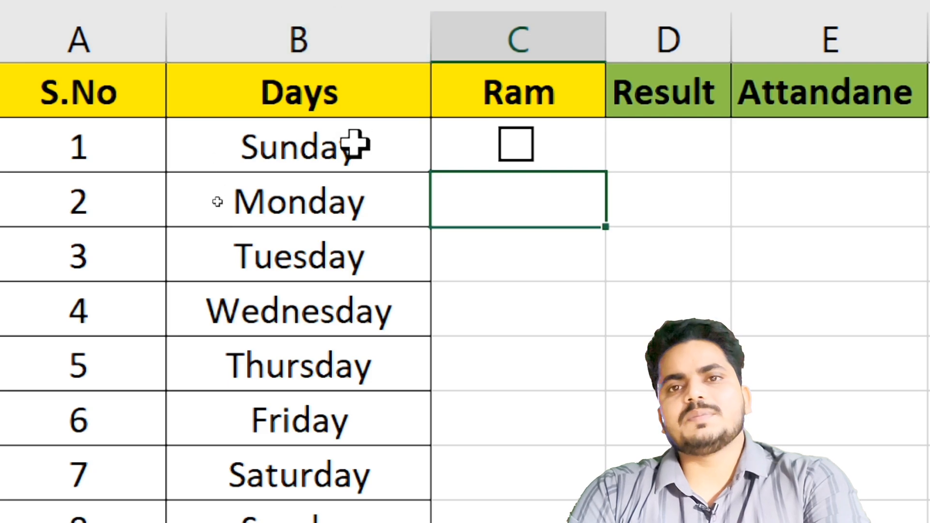
- Select cell C2 and fill its check box down through C9 for all the listed days
{"action": "left_click", "coordinate": [349, 155]}
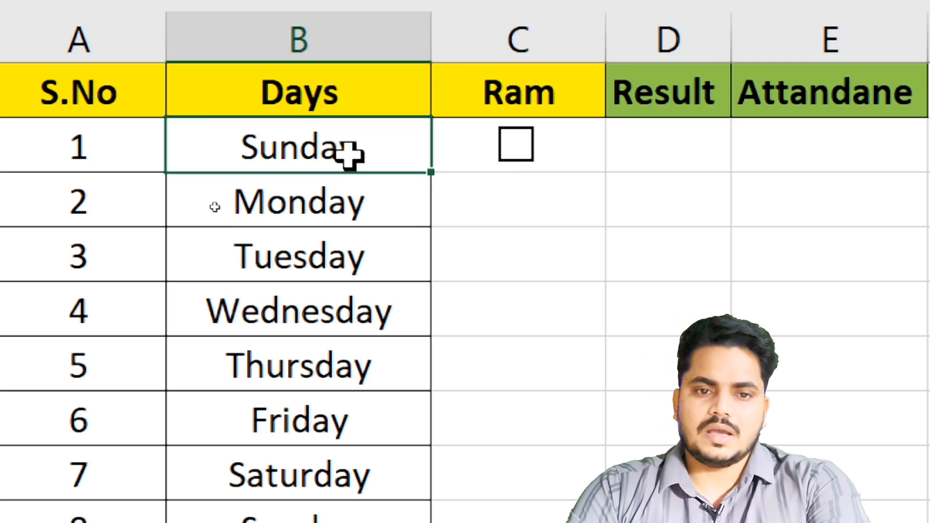
{"action": "key", "text": "Right"}
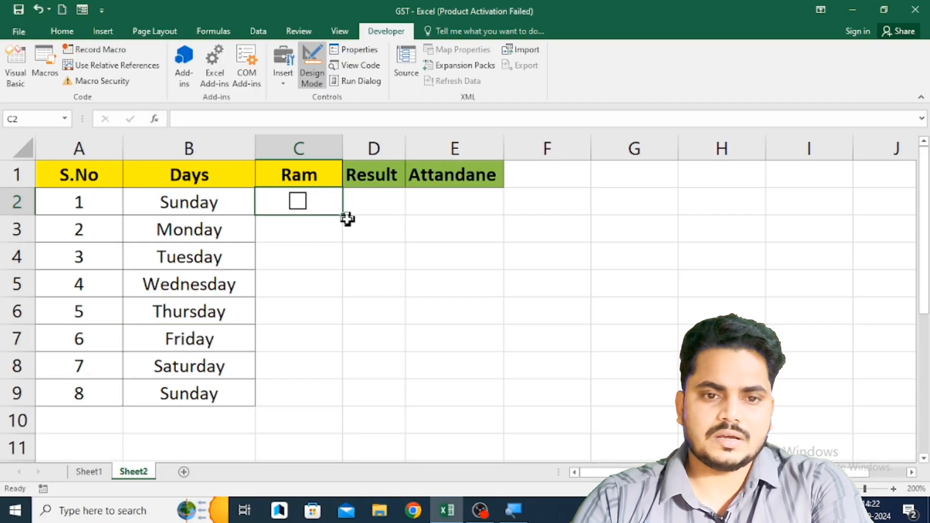
{"action": "left_click_drag", "start_coordinate": [343, 217], "coordinate": [337, 404]}
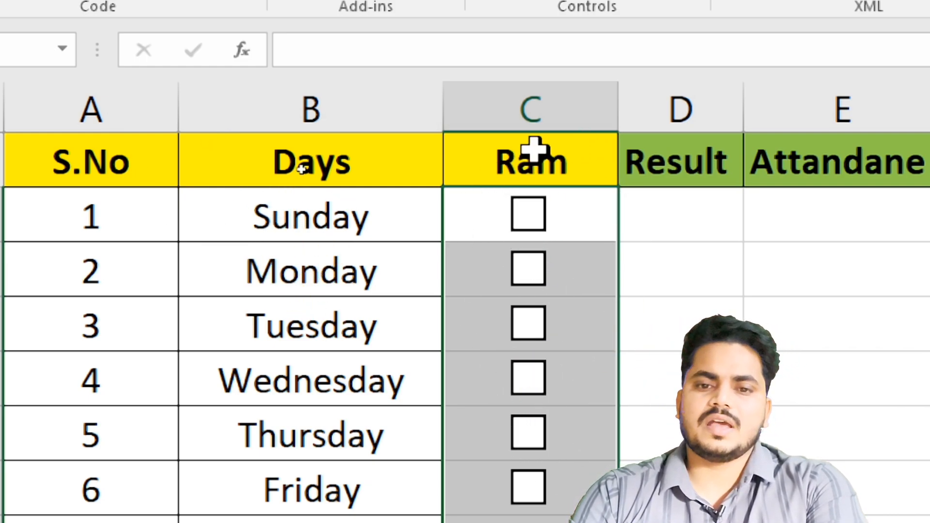
- Test the first Sunday's check box by ticking it and clearing it again
{"action": "left_click", "coordinate": [533, 218]}
{"action": "left_click", "coordinate": [532, 216]}
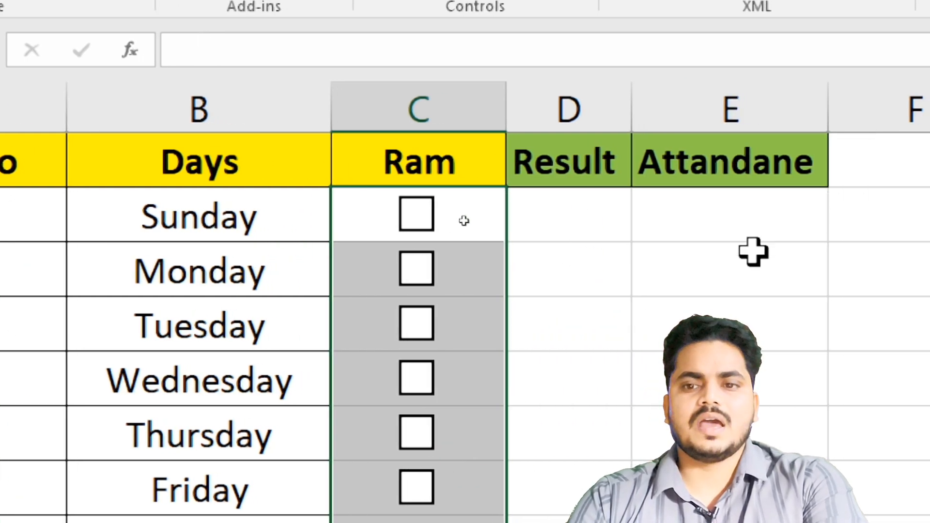
{"action": "left_click", "coordinate": [409, 218]}
{"action": "left_click", "coordinate": [904, 236]}
{"action": "left_click", "coordinate": [726, 228]}
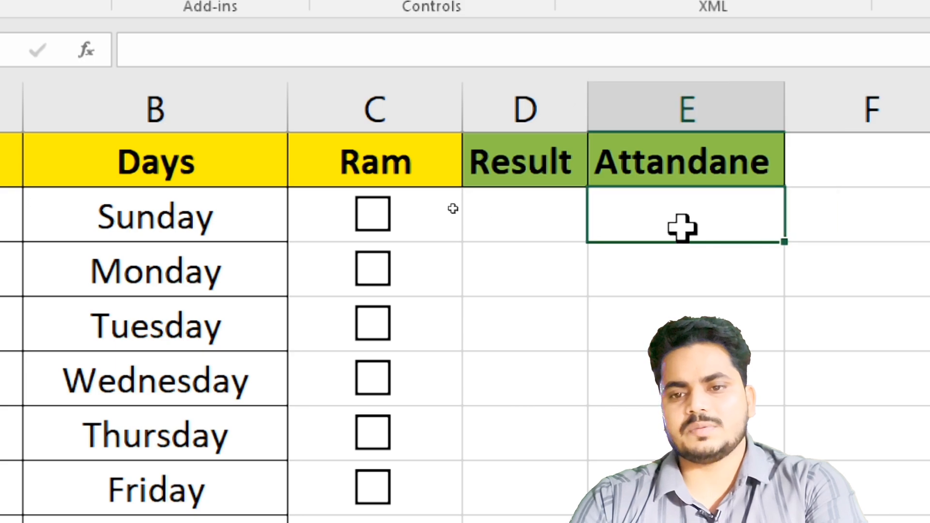
- Link the first Sunday's check box to cell D2 in its control format settings
{"action": "key", "text": "Left"}
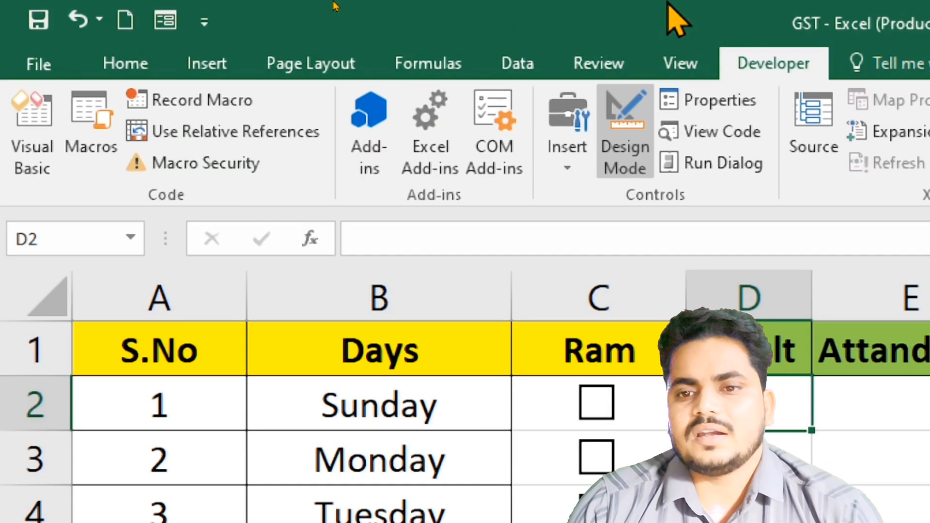
{"action": "key", "text": "Left"}
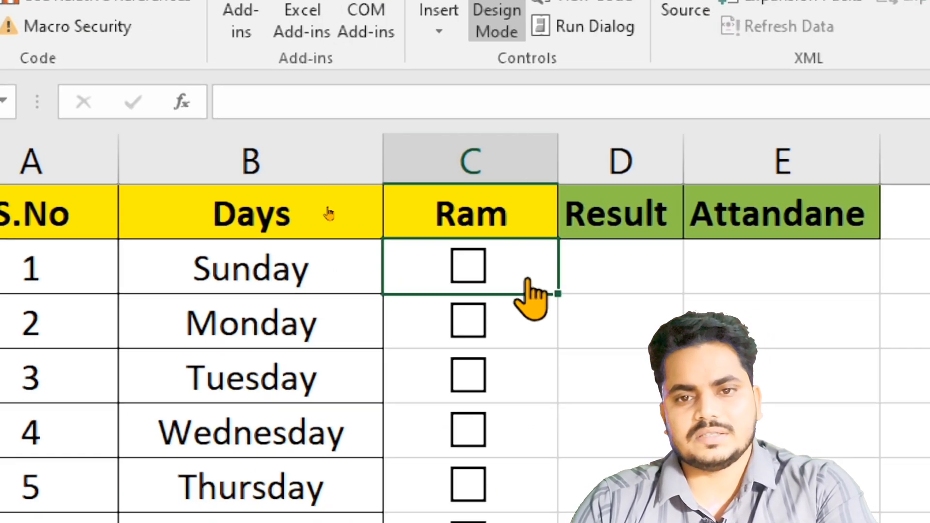
{"action": "right_click", "coordinate": [531, 282]}
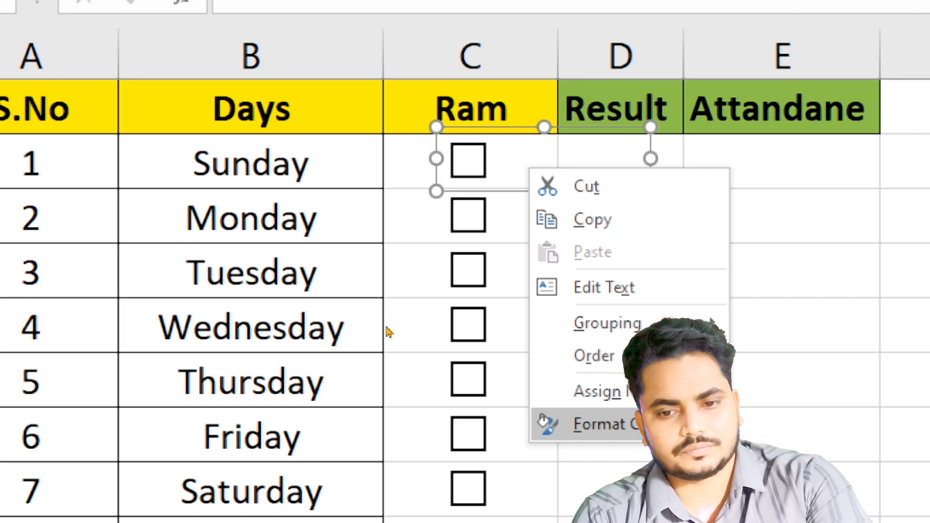
{"action": "left_click", "coordinate": [647, 417]}
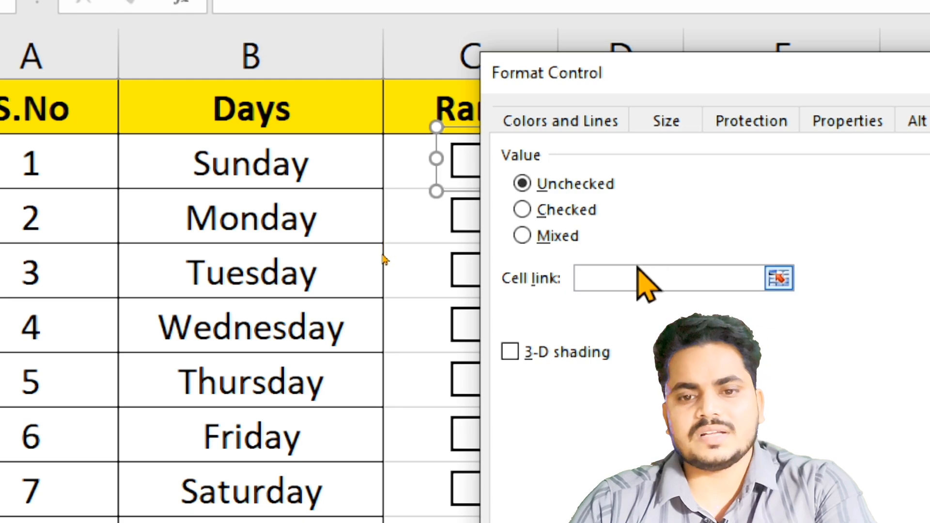
{"action": "left_click", "coordinate": [629, 276]}
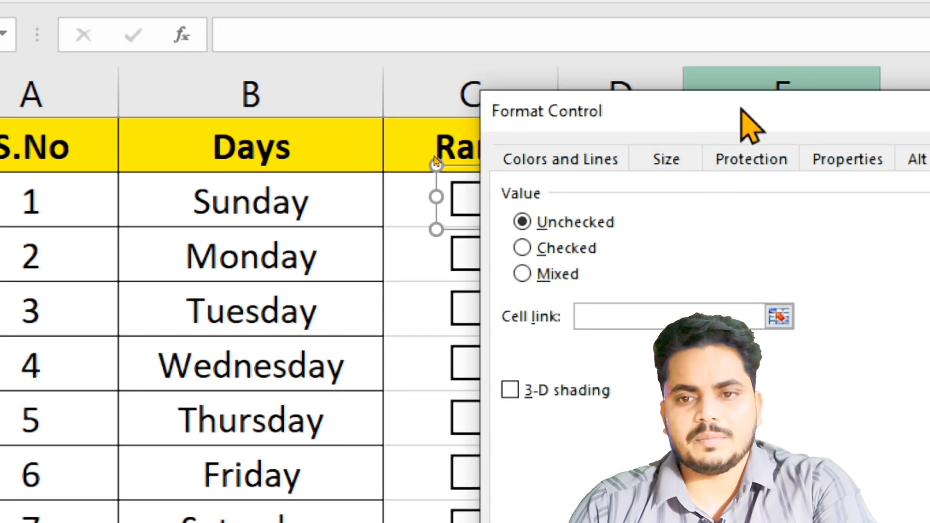
{"action": "left_click_drag", "start_coordinate": [742, 110], "coordinate": [8, 58]}
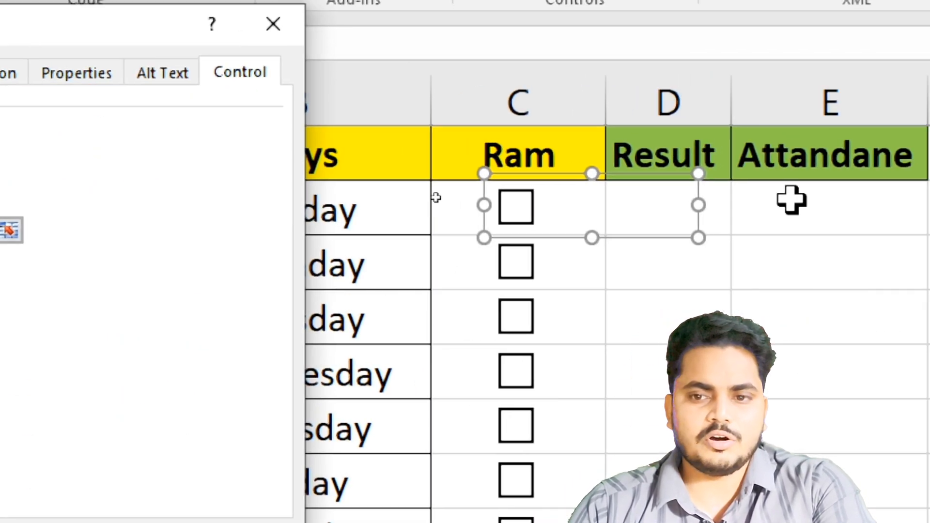
{"action": "left_click", "coordinate": [792, 200]}
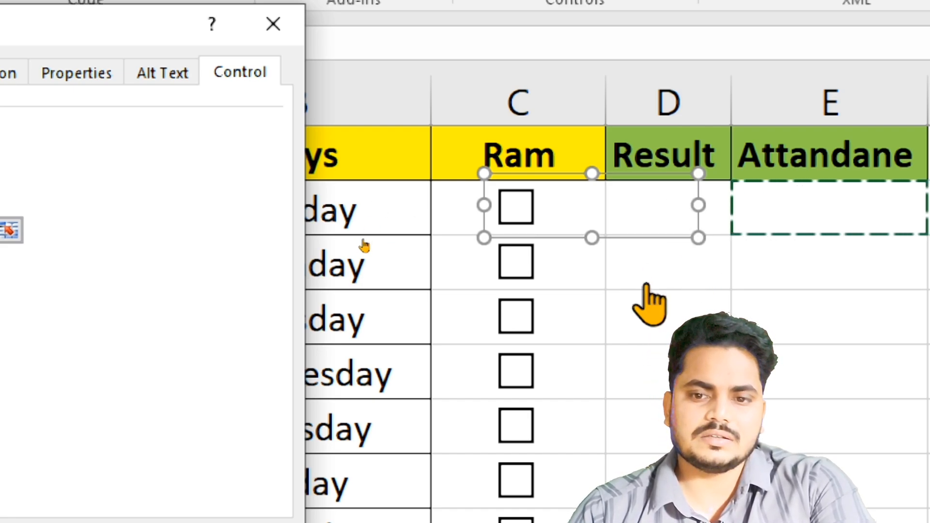
{"action": "left_click", "coordinate": [717, 202]}
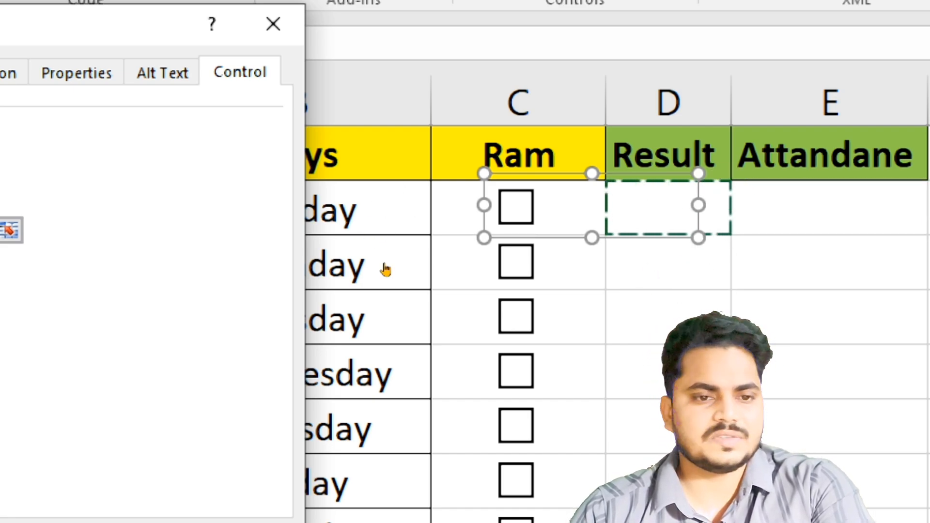
{"action": "key", "text": "Return"}
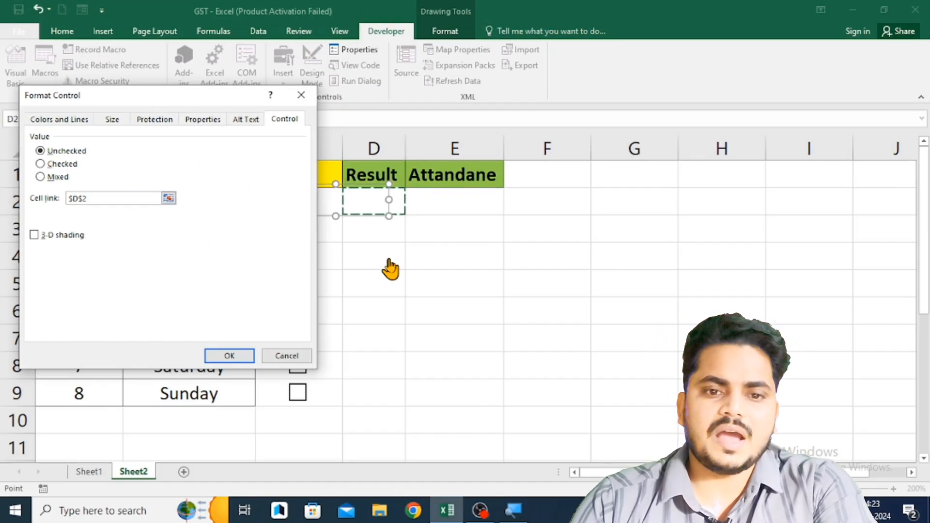
{"action": "left_click", "coordinate": [232, 356]}
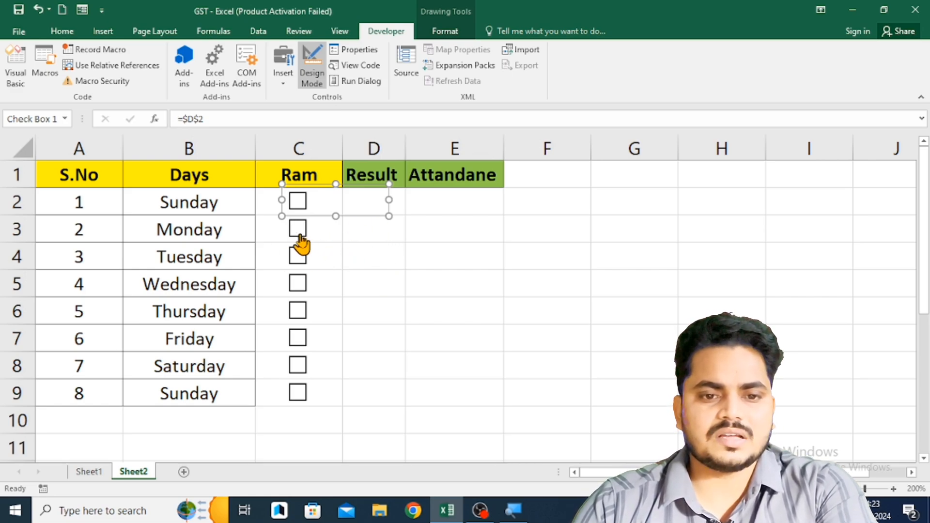
- Link Monday's check box in C3 to cell D3 in its control format settings
{"action": "left_click", "coordinate": [217, 239]}
{"action": "key", "text": "Right"}
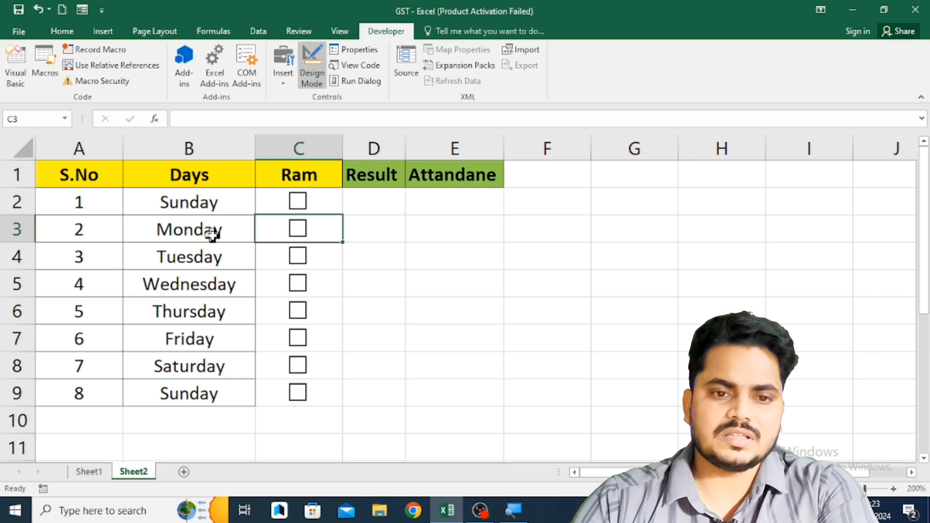
{"action": "right_click", "coordinate": [305, 228]}
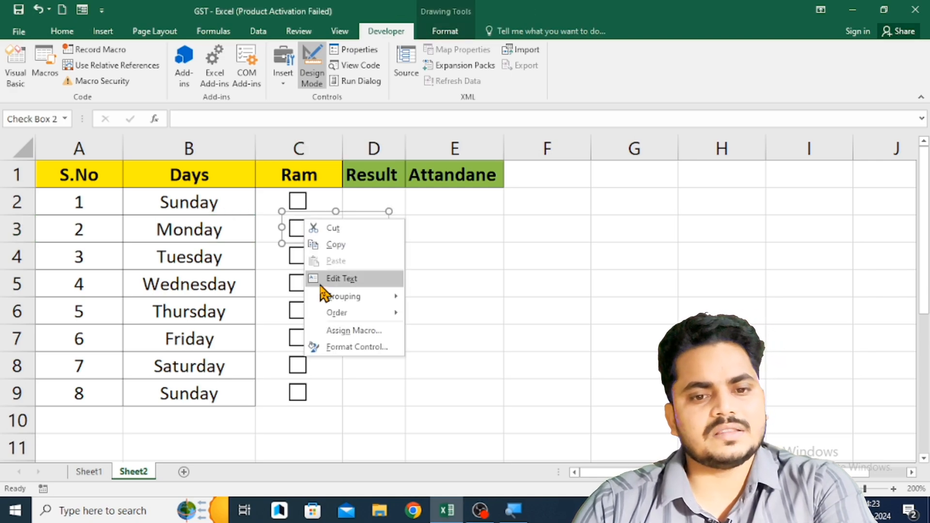
{"action": "left_click", "coordinate": [348, 349]}
{"action": "left_click", "coordinate": [128, 196]}
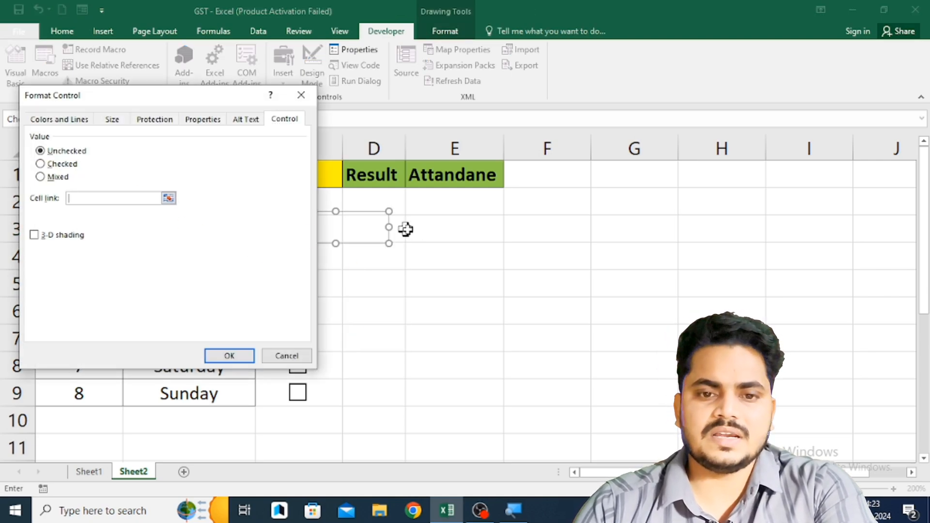
{"action": "left_click", "coordinate": [425, 229]}
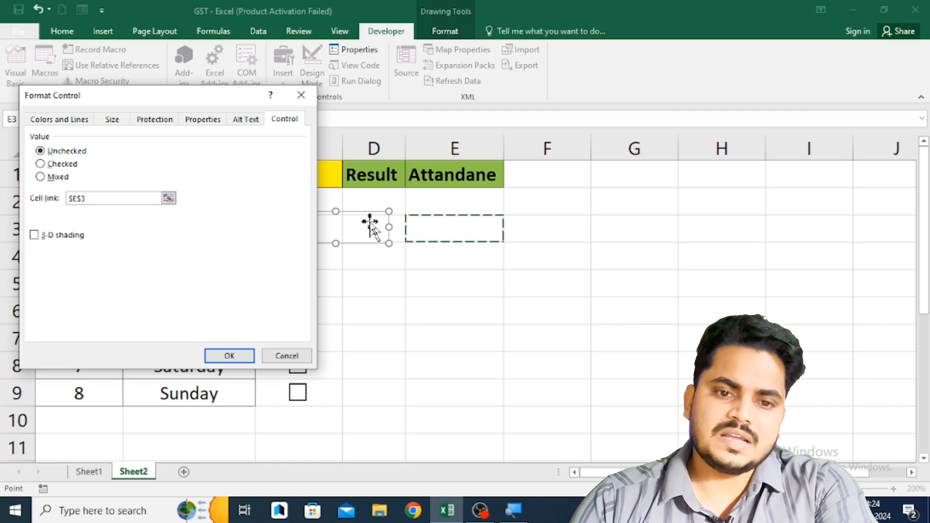
{"action": "left_click", "coordinate": [396, 224]}
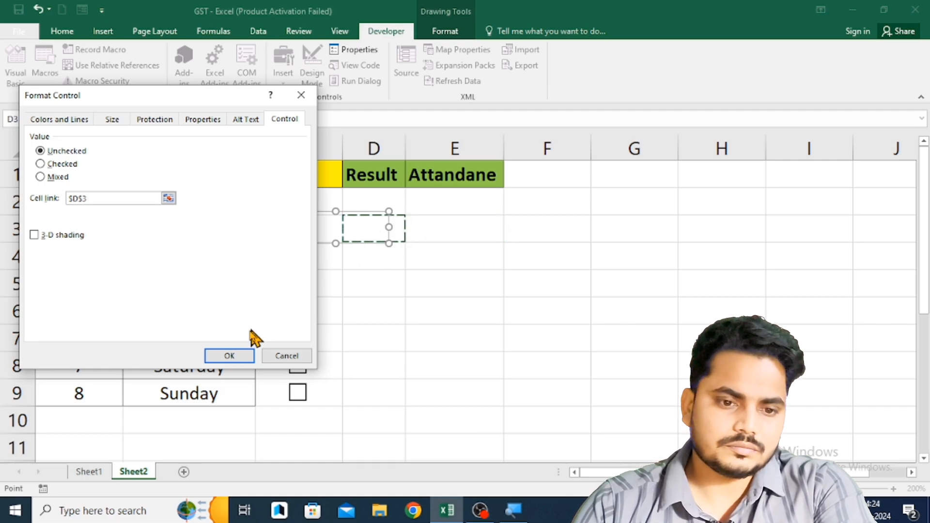
{"action": "left_click", "coordinate": [243, 357]}
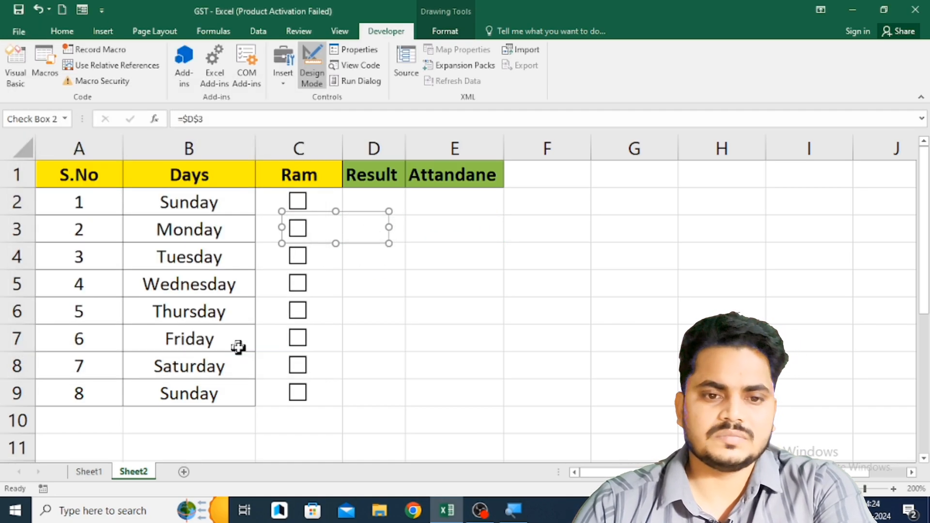
- Toggle the first Sunday's check box to test its link to cell D2
{"action": "left_click", "coordinate": [297, 206]}
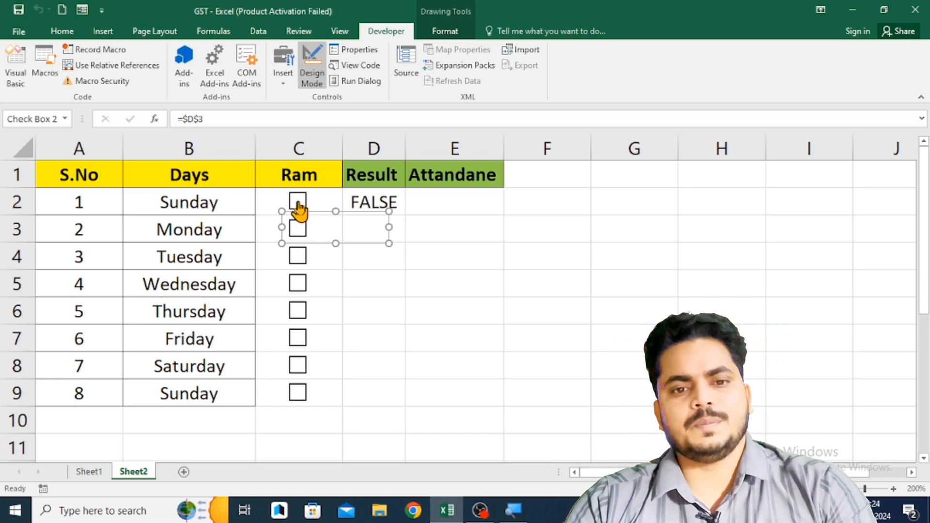
- Link Tuesday's check box in C4 to cell D4 in its control format settings
{"action": "left_click", "coordinate": [224, 228]}
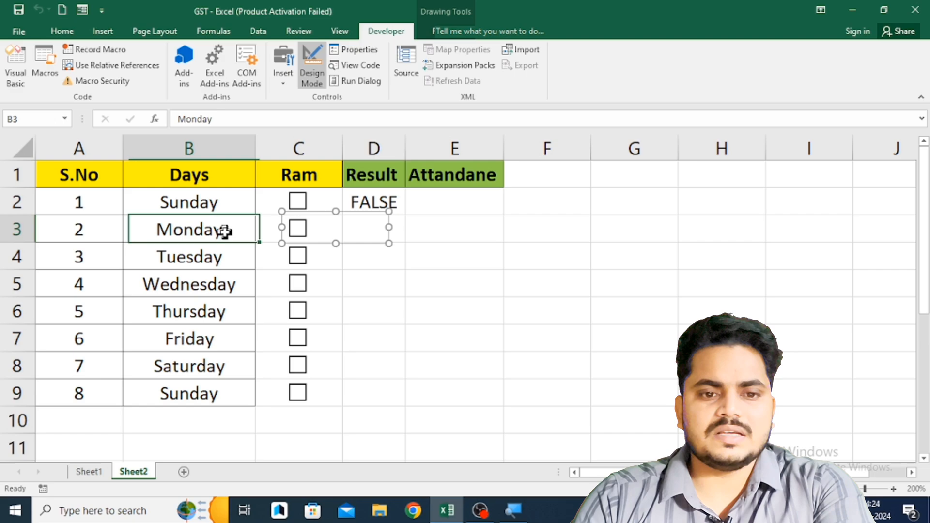
{"action": "left_click", "coordinate": [270, 263]}
{"action": "right_click", "coordinate": [326, 256]}
{"action": "left_click", "coordinate": [341, 382]}
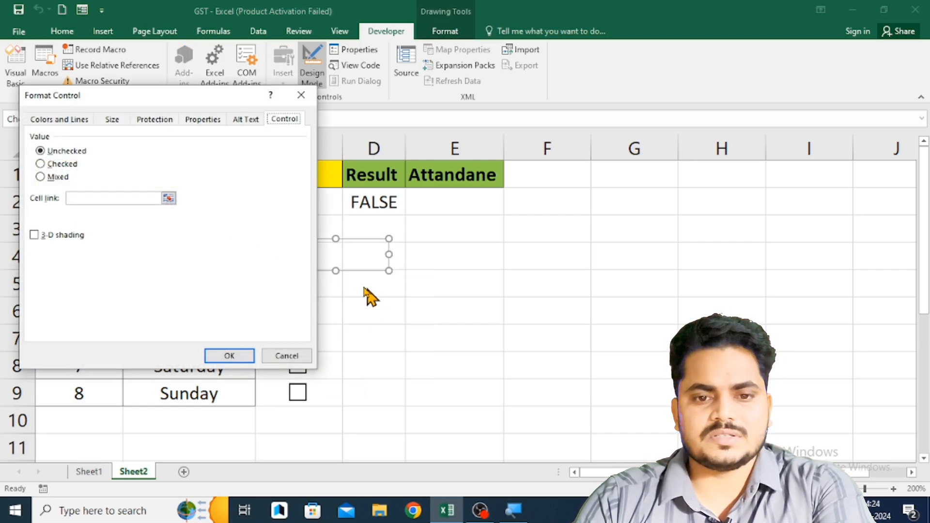
{"action": "left_click", "coordinate": [438, 256]}
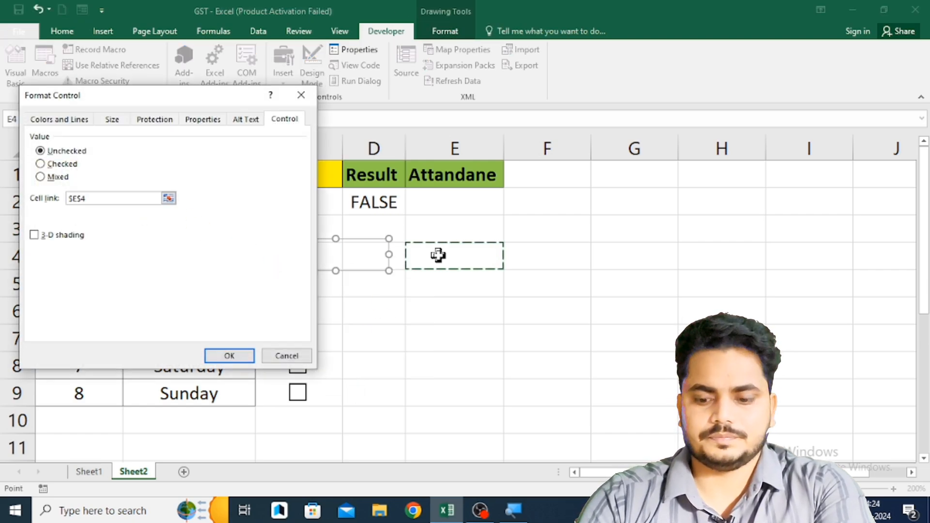
{"action": "left_click", "coordinate": [393, 259]}
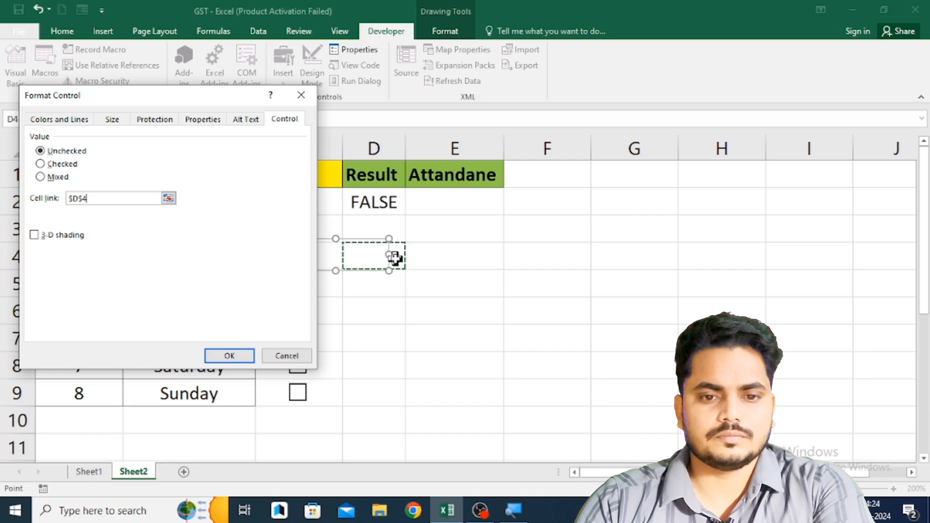
{"action": "left_click", "coordinate": [241, 356]}
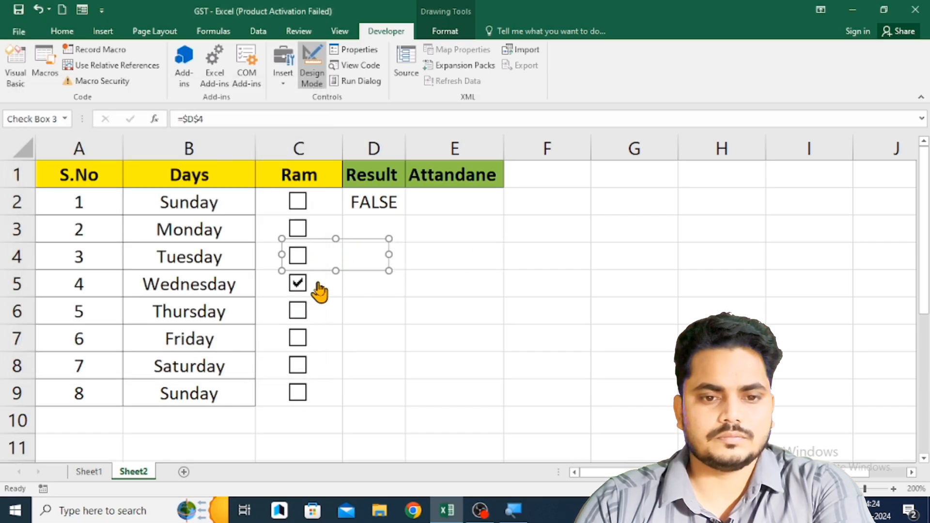
- Link Wednesday's check box in C5 to cell D5 in its control format settings
{"action": "left_click", "coordinate": [263, 286]}
{"action": "right_click", "coordinate": [267, 291]}
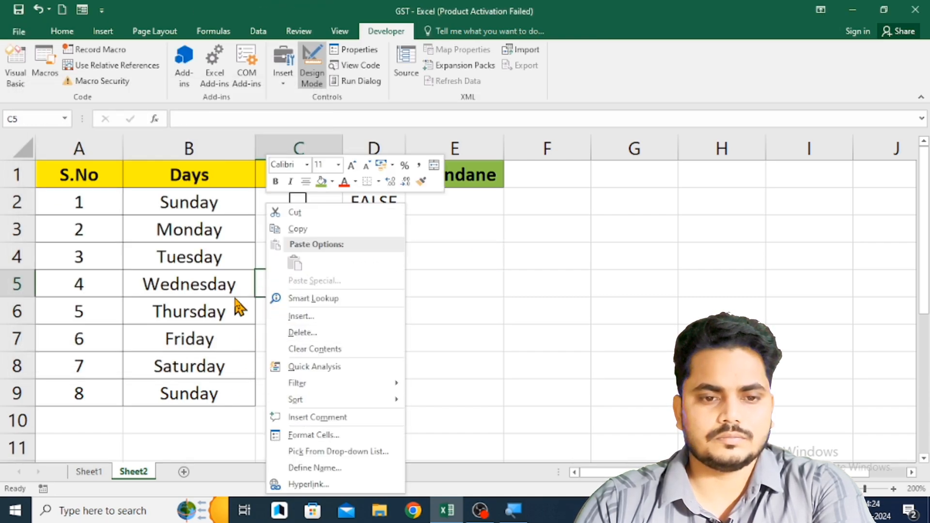
{"action": "left_click", "coordinate": [226, 285]}
{"action": "left_click", "coordinate": [226, 283]}
{"action": "key", "text": "Right"}
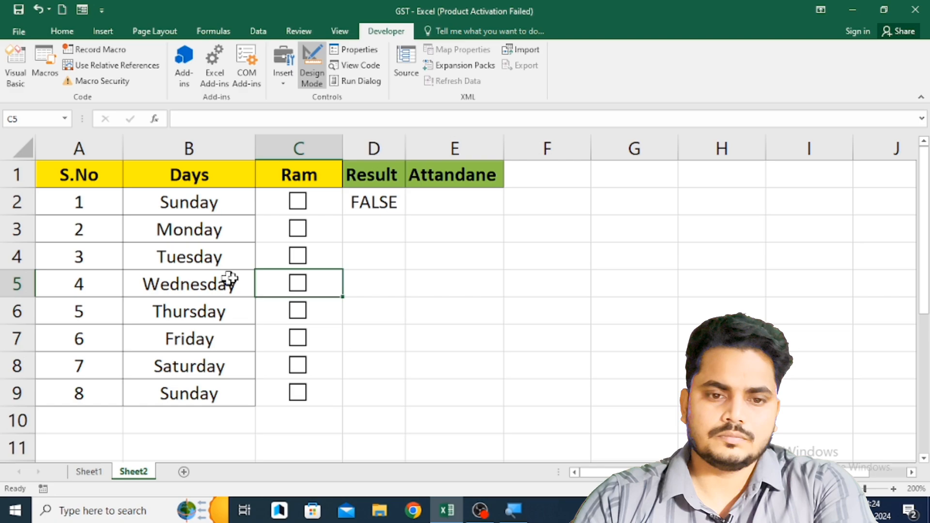
{"action": "right_click", "coordinate": [283, 272]}
{"action": "left_click", "coordinate": [322, 408]}
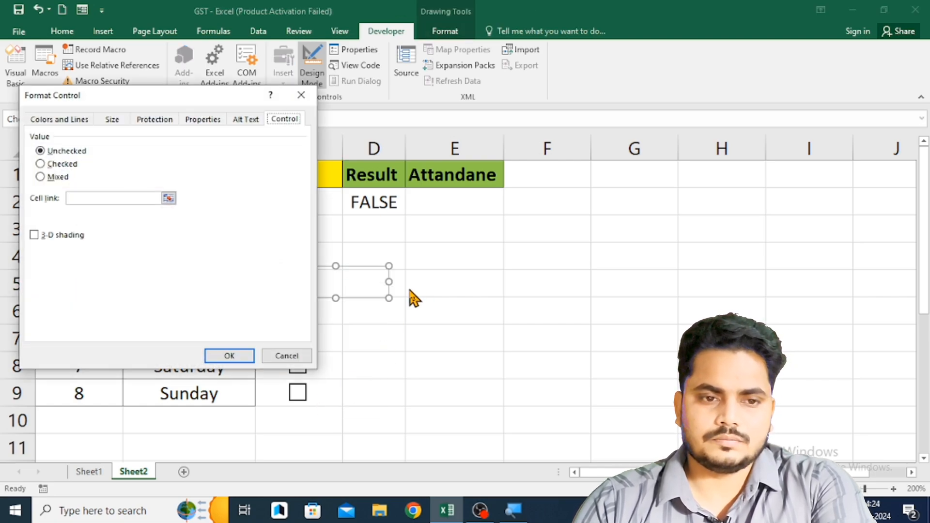
{"action": "left_click", "coordinate": [98, 198]}
{"action": "left_click", "coordinate": [455, 284]}
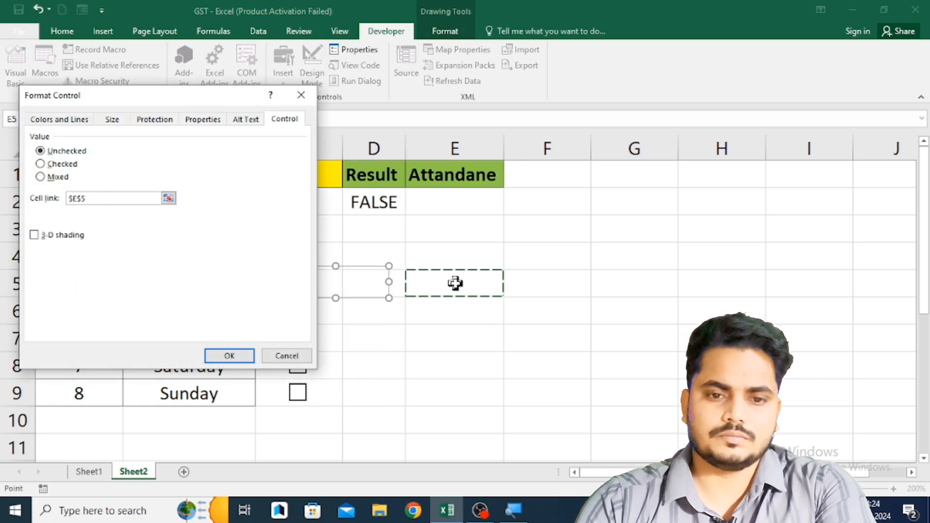
{"action": "left_click", "coordinate": [241, 357]}
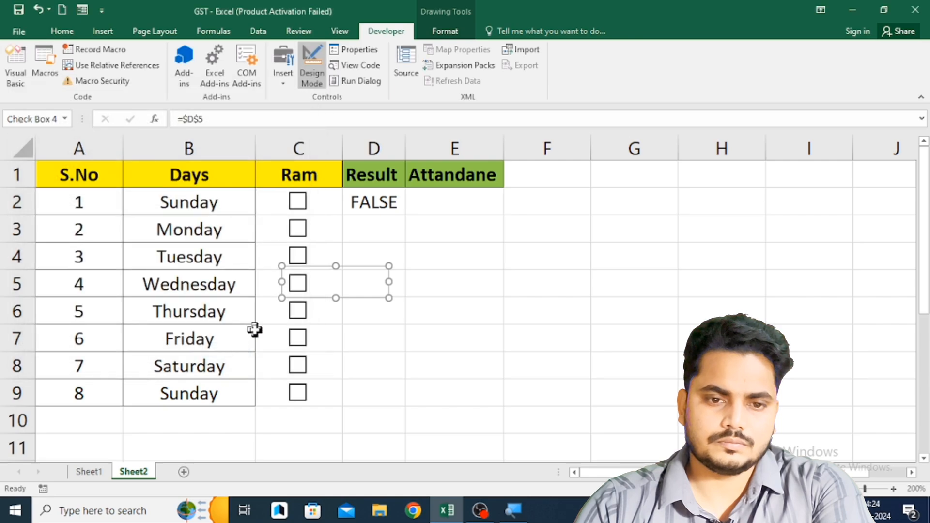
- Link Thursday's check box in C6 to cell D6 in its control format settings
{"action": "left_click", "coordinate": [203, 315]}
{"action": "key", "text": "Right"}
{"action": "right_click", "coordinate": [287, 306]}
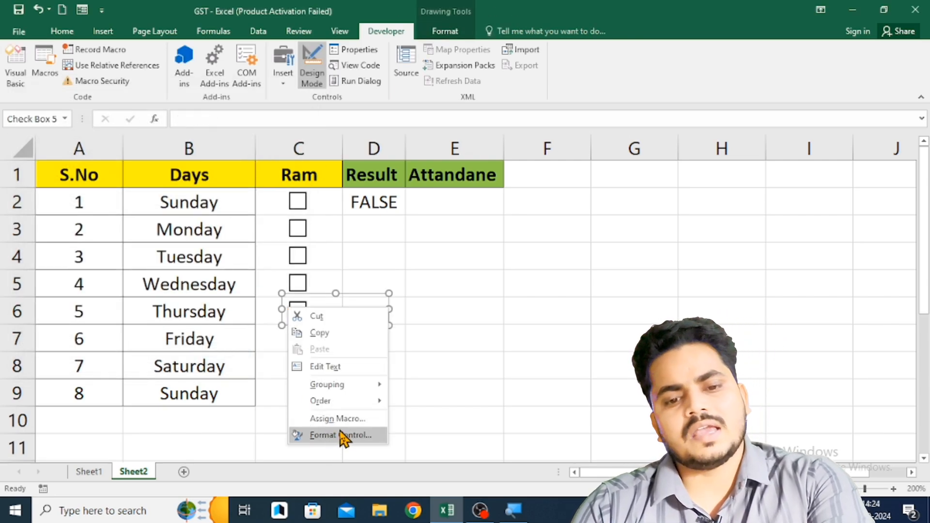
{"action": "left_click", "coordinate": [344, 436]}
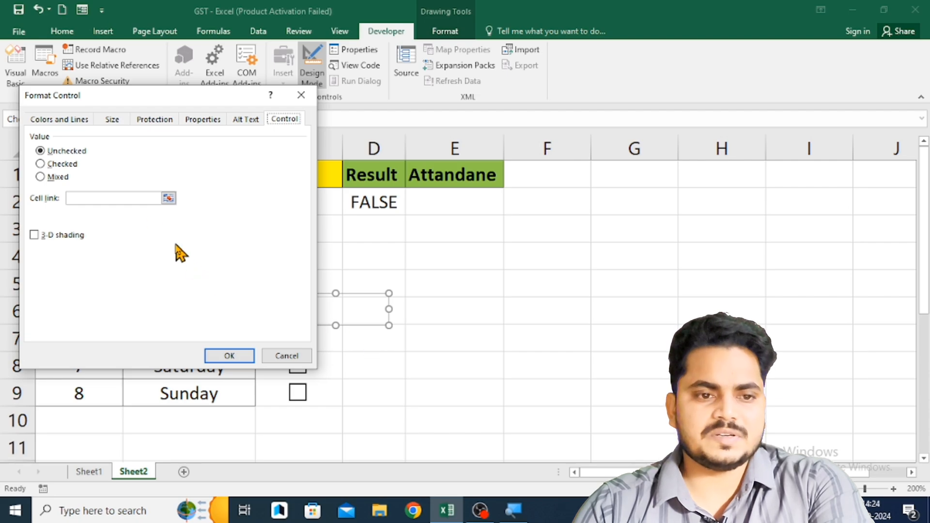
{"action": "left_click", "coordinate": [435, 318]}
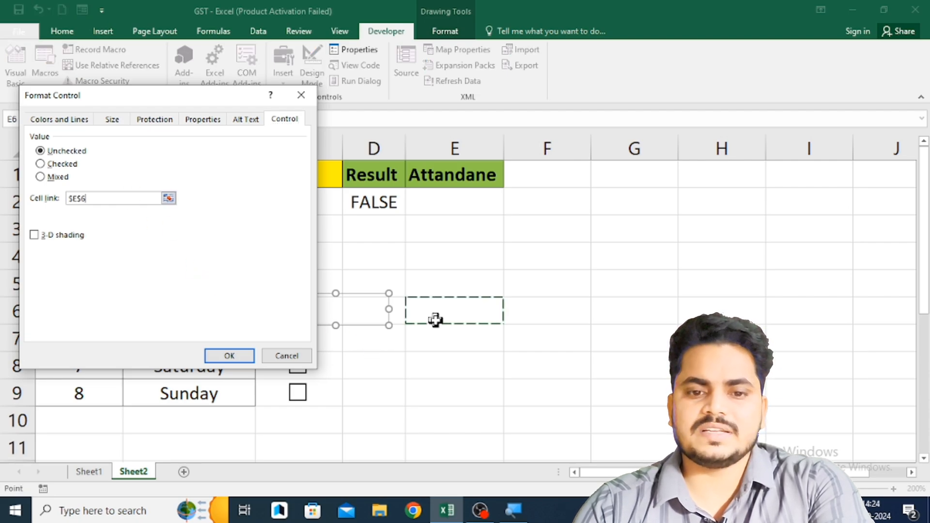
{"action": "left_click", "coordinate": [394, 310]}
{"action": "left_click", "coordinate": [237, 356]}
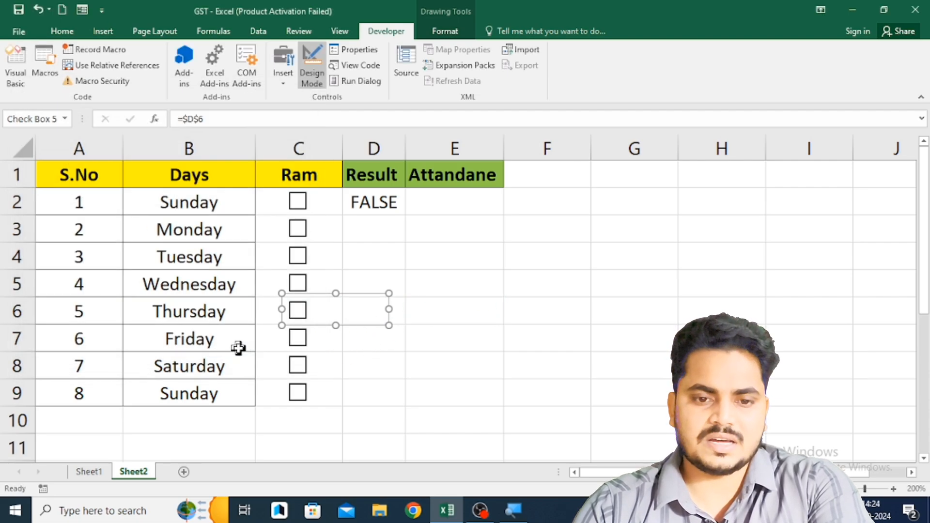
{"action": "left_click", "coordinate": [203, 347]}
{"action": "key", "text": "Right"}
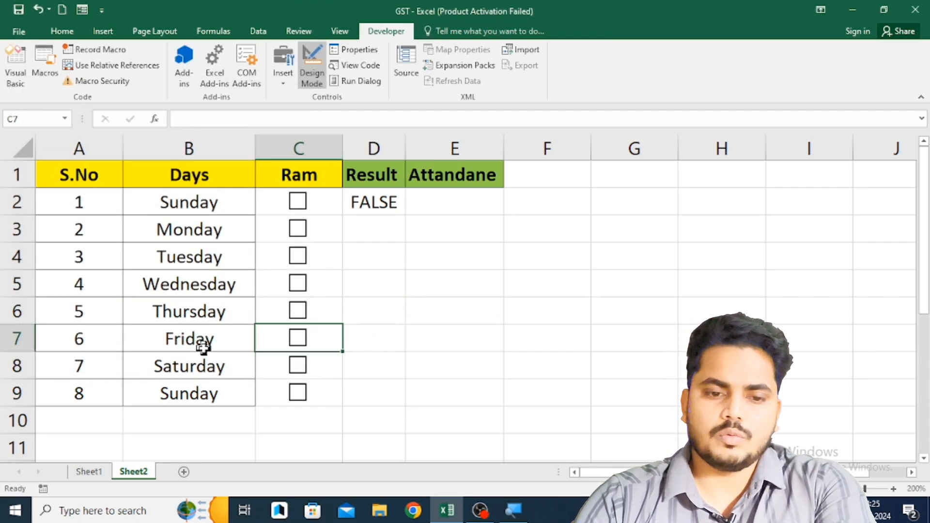
{"action": "right_click", "coordinate": [281, 345]}
{"action": "key", "text": "Escape"}
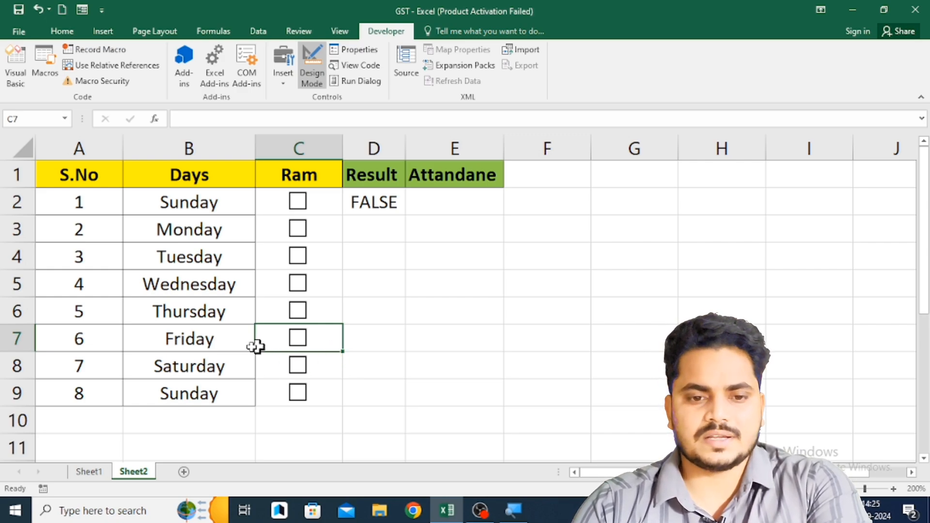
- Link Friday's check box in C7 to cell D7 in its control format settings, and leave the check box cleared
{"action": "left_click", "coordinate": [233, 336]}
{"action": "key", "text": "Right"}
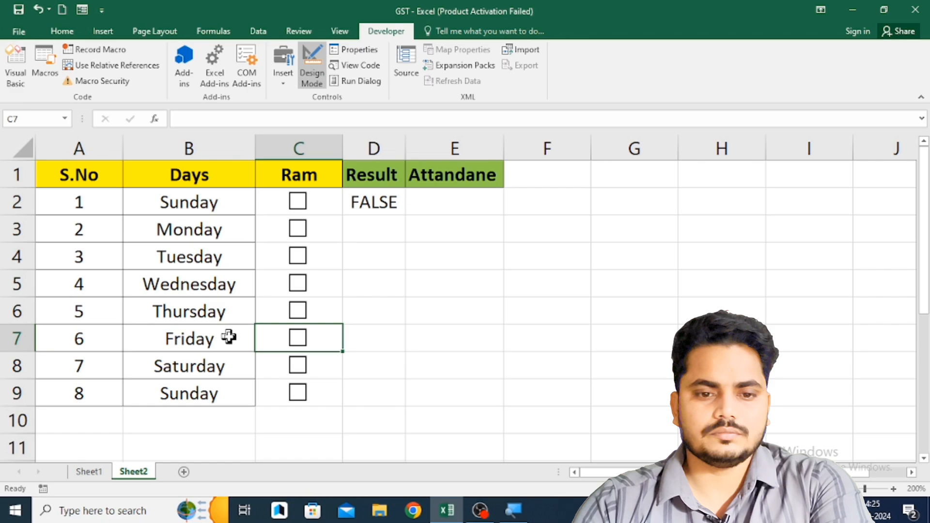
{"action": "left_click", "coordinate": [304, 341]}
{"action": "right_click", "coordinate": [303, 340]}
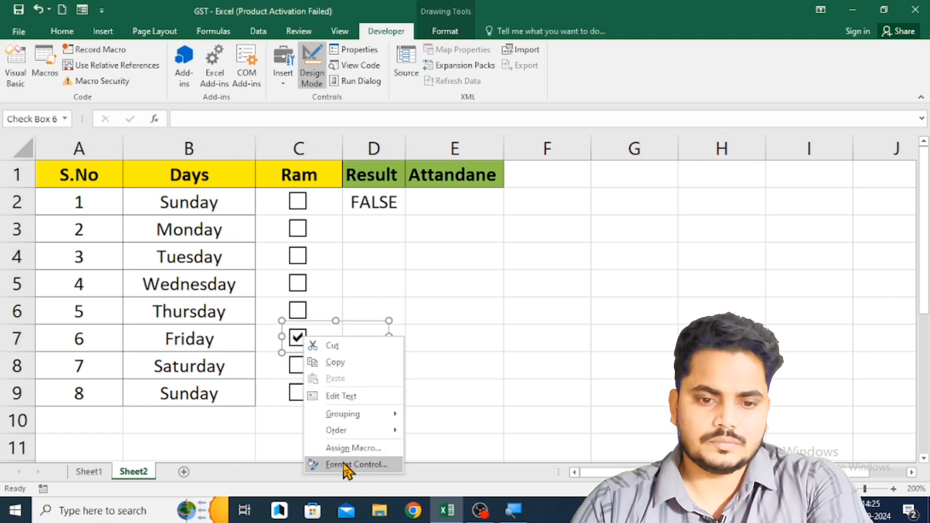
{"action": "left_click", "coordinate": [343, 461]}
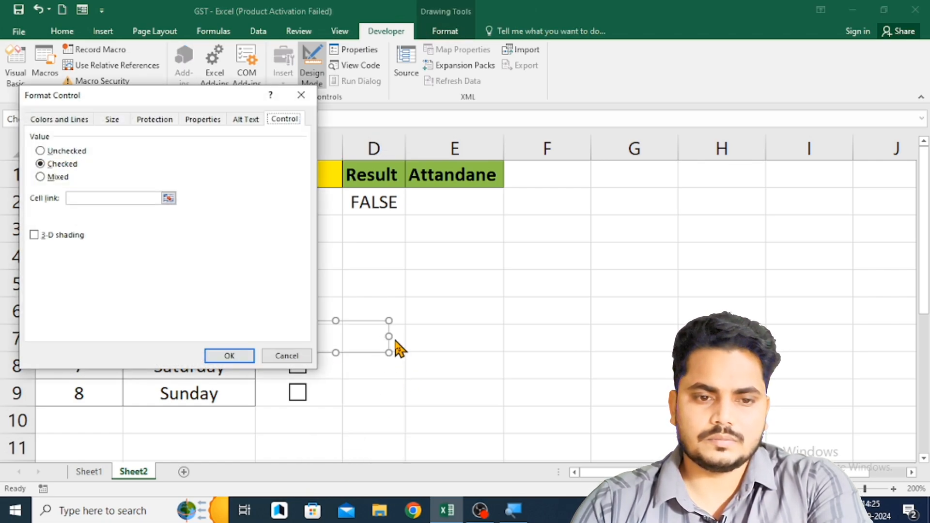
{"action": "left_click", "coordinate": [143, 199]}
{"action": "left_click", "coordinate": [394, 336]}
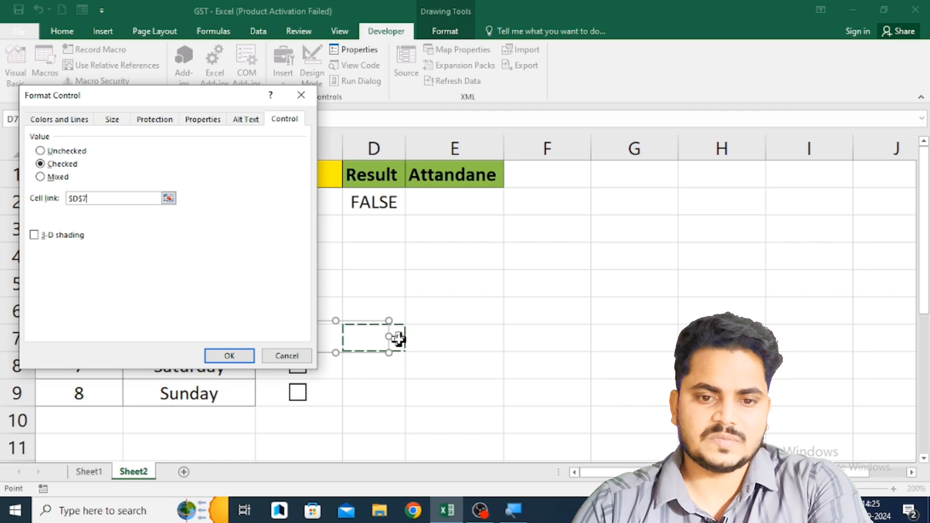
{"action": "left_click", "coordinate": [243, 357]}
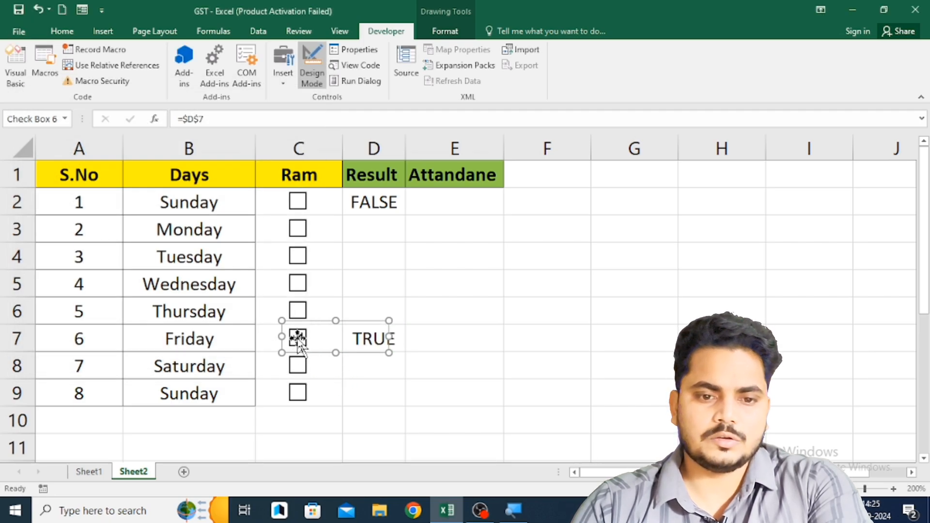
{"action": "left_click", "coordinate": [213, 345]}
{"action": "left_click", "coordinate": [296, 350]}
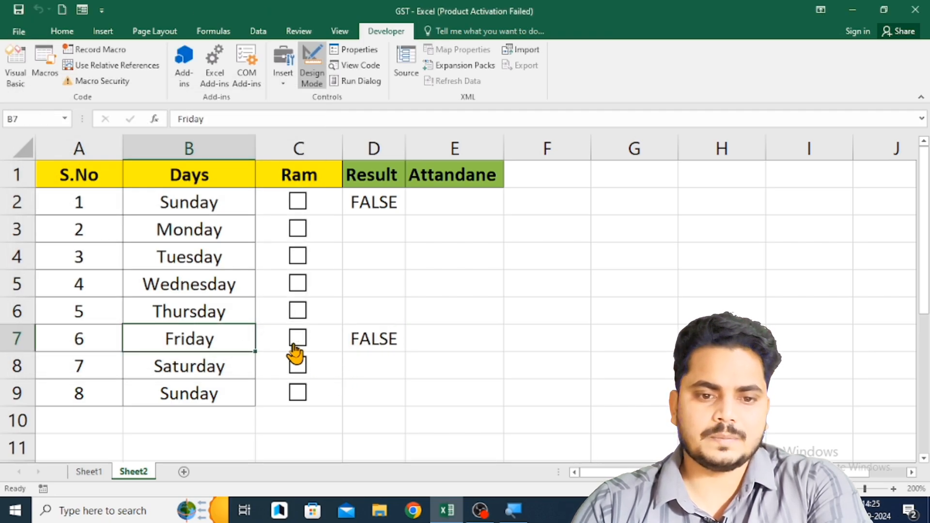
- Link Saturday's check box in C8 to cell D8 in its control format settings
{"action": "left_click", "coordinate": [218, 364]}
{"action": "left_click", "coordinate": [274, 364]}
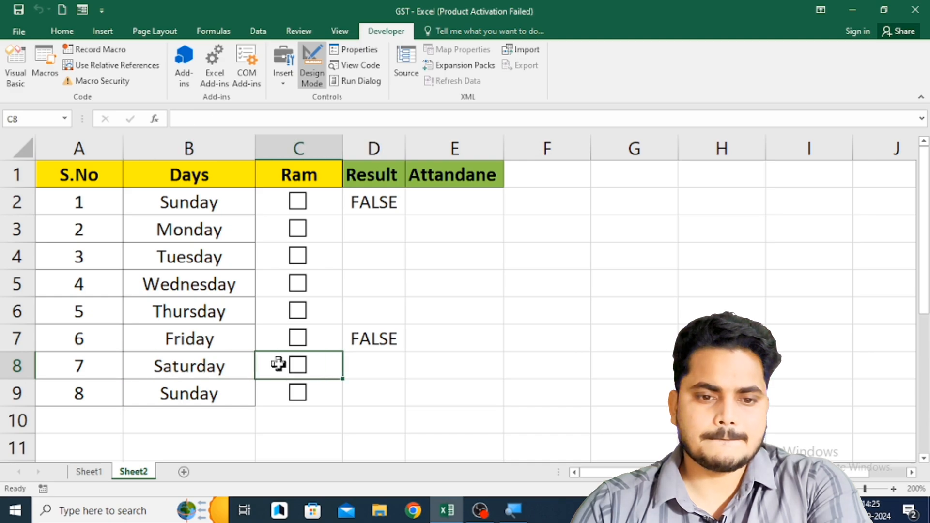
{"action": "left_click", "coordinate": [291, 371]}
{"action": "right_click", "coordinate": [332, 372]}
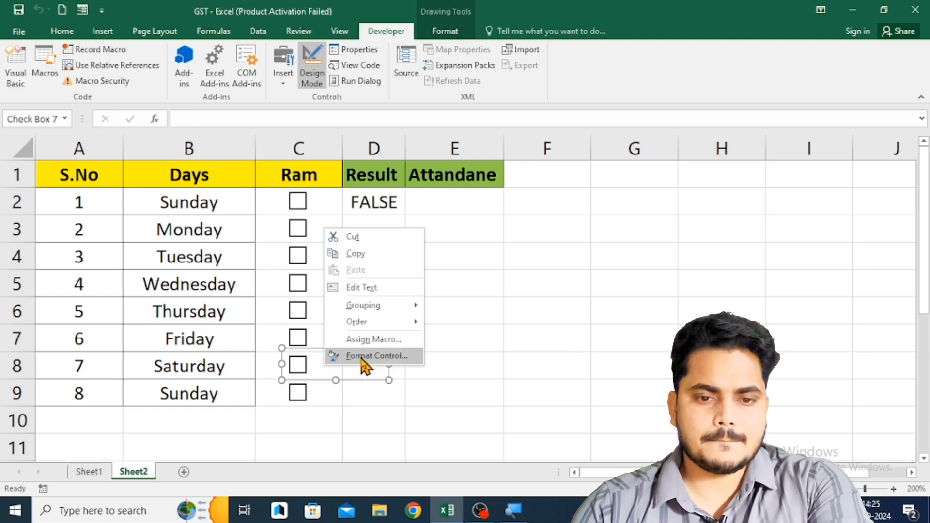
{"action": "left_click", "coordinate": [361, 356]}
{"action": "left_click", "coordinate": [100, 198]}
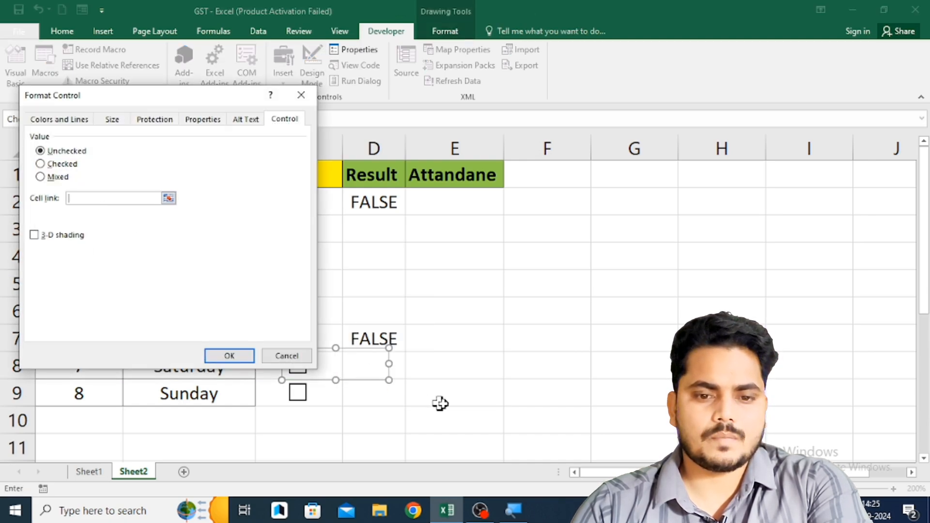
{"action": "left_click", "coordinate": [443, 374]}
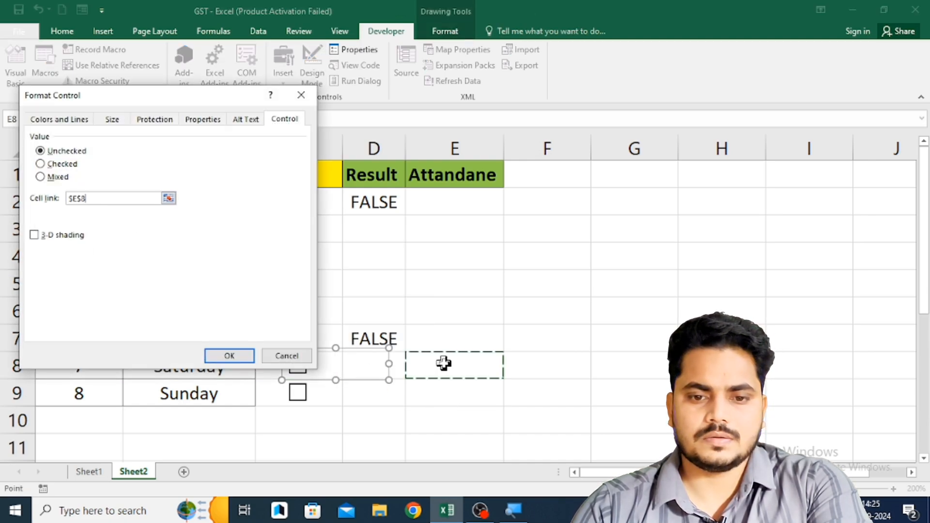
{"action": "left_click", "coordinate": [388, 364]}
{"action": "left_click", "coordinate": [230, 356]}
{"action": "left_click", "coordinate": [526, 305]}
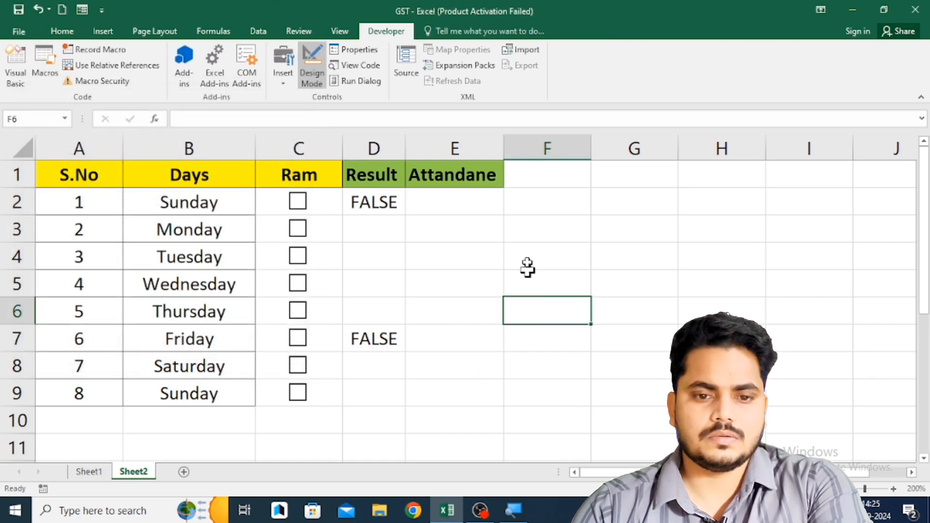
- Switch to Sheet1 and unhide the columns between C and H
{"action": "left_click", "coordinate": [92, 471]}
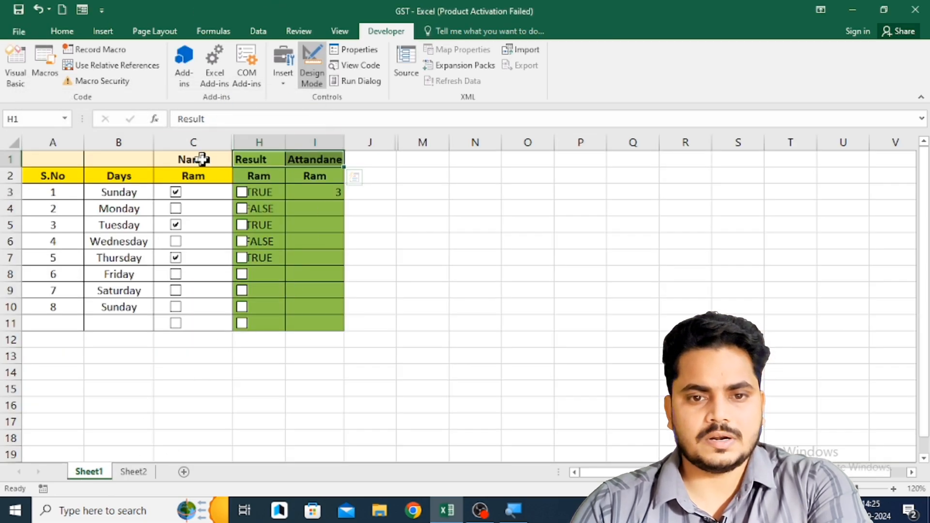
{"action": "left_click_drag", "start_coordinate": [247, 142], "coordinate": [225, 141]}
{"action": "right_click", "coordinate": [224, 141]}
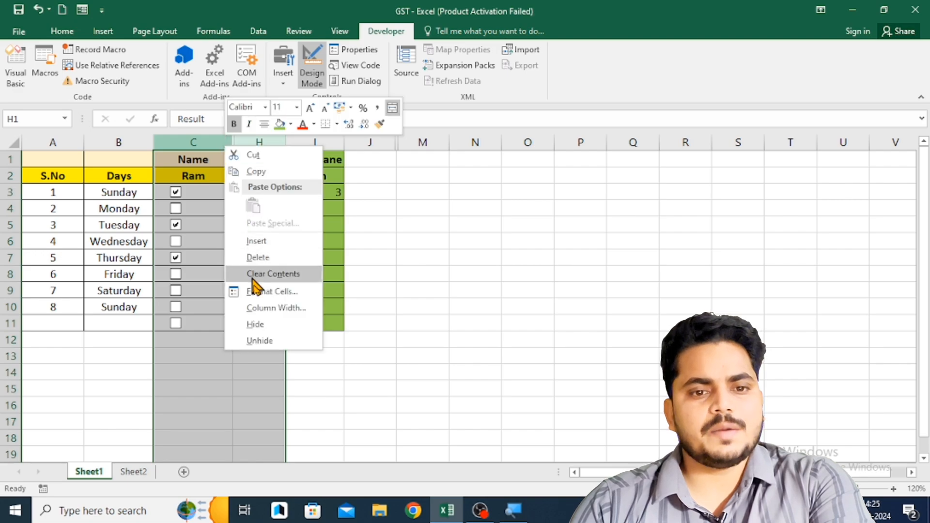
{"action": "left_click", "coordinate": [261, 340]}
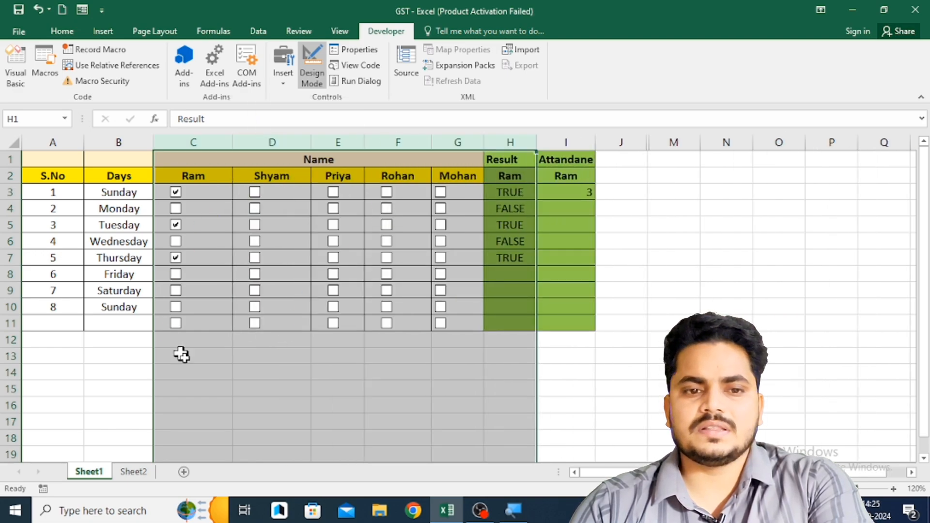
{"action": "left_click", "coordinate": [250, 371]}
- Clear the Sunday, Tuesday and Thursday check boxes in column C of Sheet1
{"action": "left_click", "coordinate": [175, 192]}
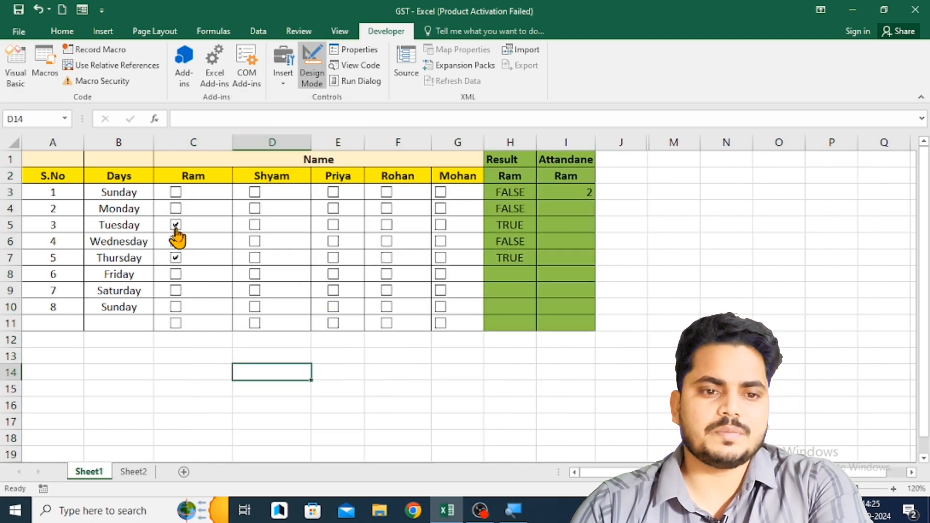
{"action": "left_click", "coordinate": [175, 225]}
{"action": "left_click", "coordinate": [175, 257]}
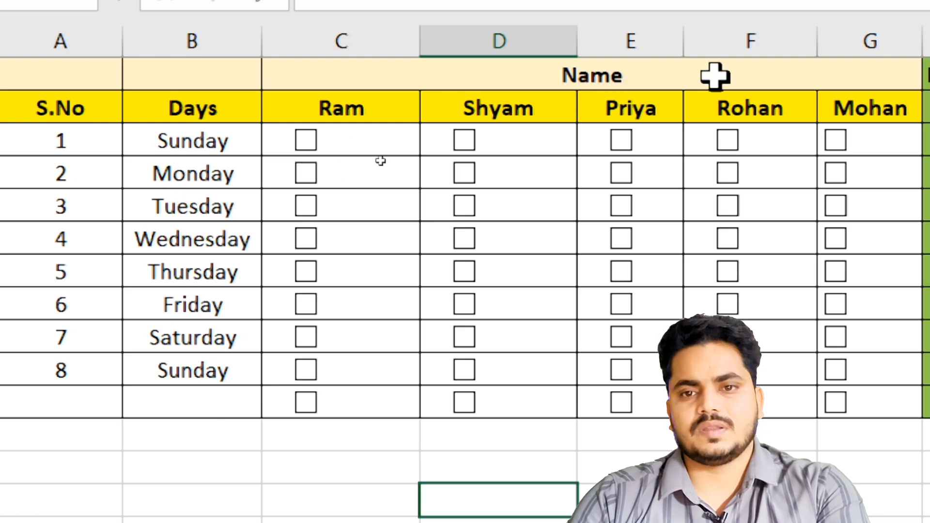
- Hide columns E and F on Sheet1
{"action": "left_click_drag", "start_coordinate": [630, 37], "coordinate": [833, 27]}
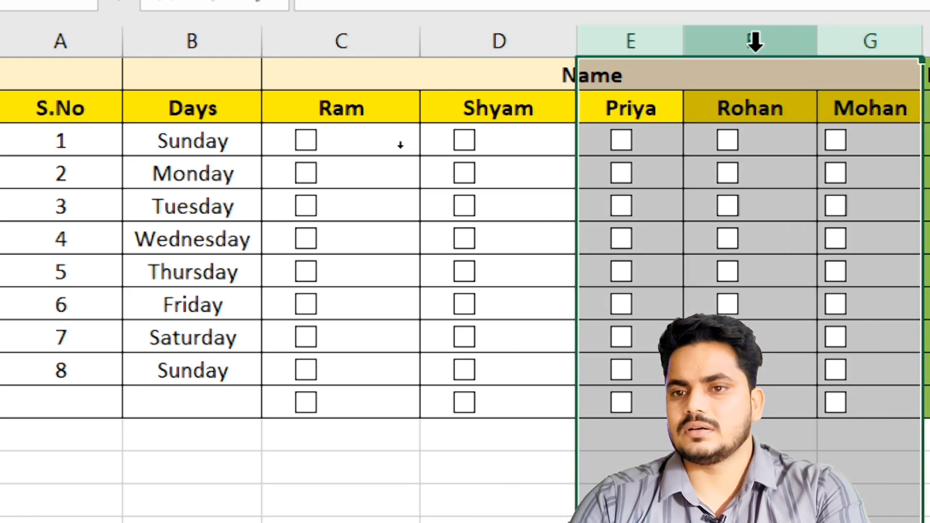
{"action": "left_click_drag", "start_coordinate": [631, 34], "coordinate": [762, 33]}
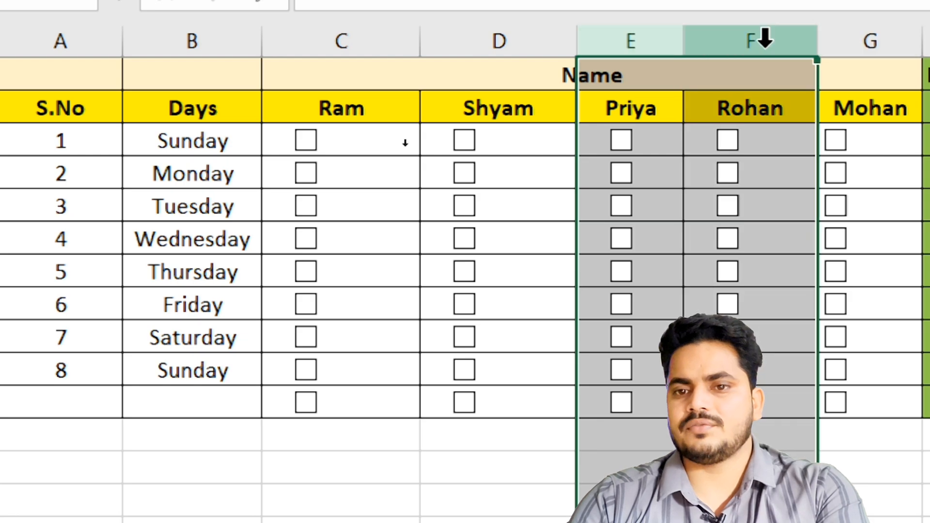
{"action": "right_click", "coordinate": [766, 47]}
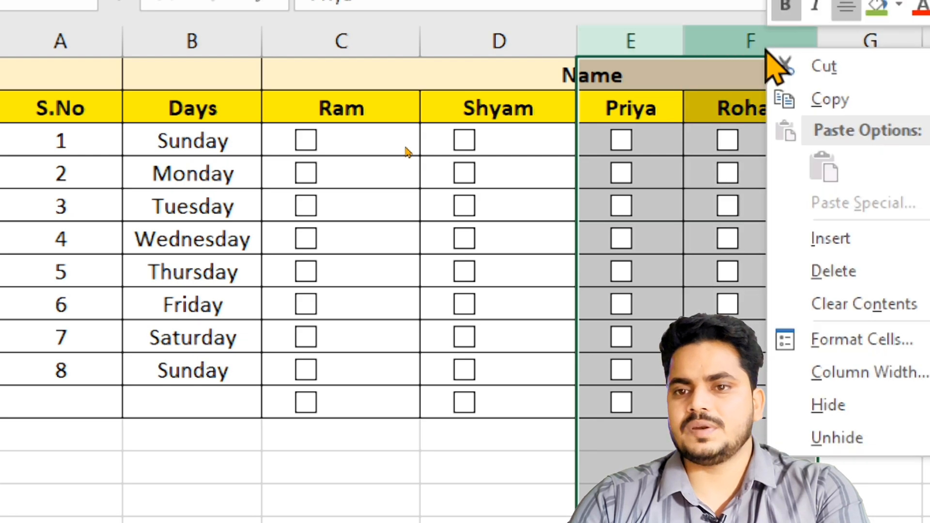
{"action": "left_click", "coordinate": [832, 404]}
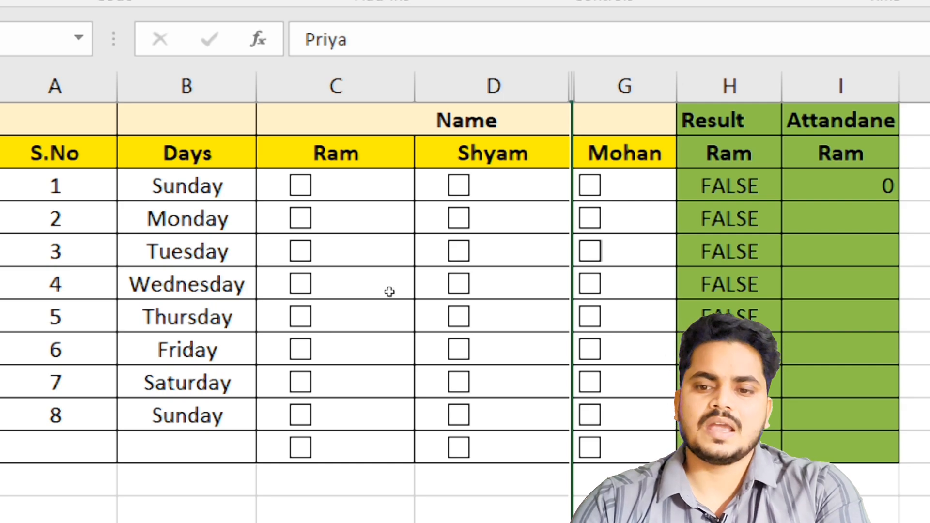
{"action": "left_click", "coordinate": [729, 382]}
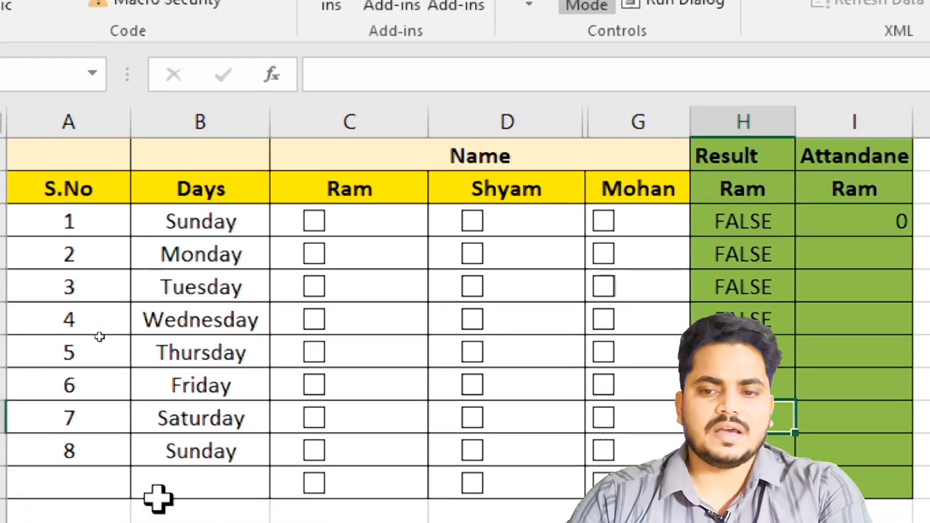
- Tick the first Sunday check box in column C and start a COUNTIF formula in Attandane cell I3
{"action": "left_click", "coordinate": [314, 222]}
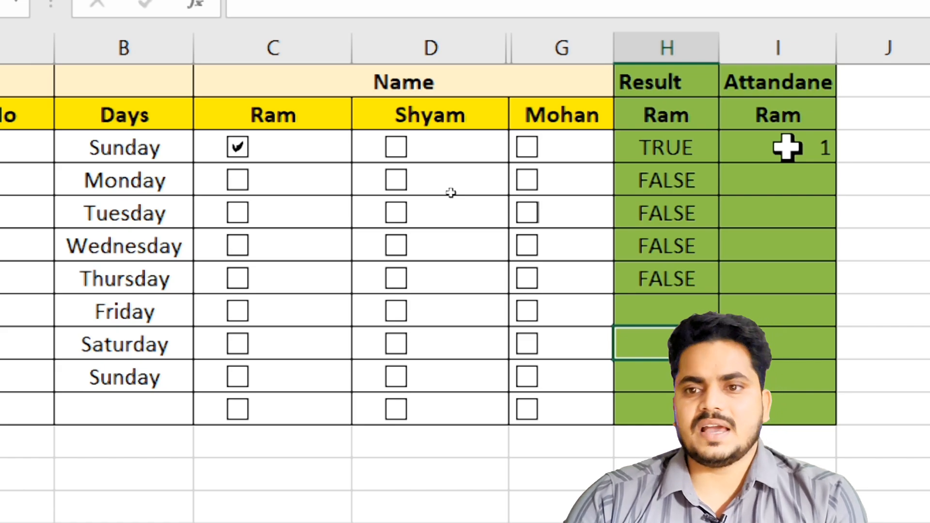
{"action": "left_click", "coordinate": [788, 148]}
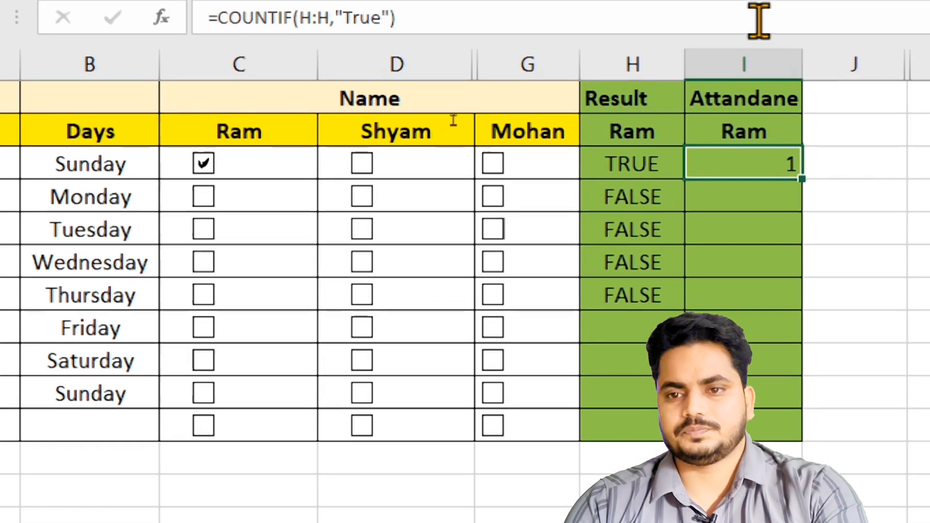
{"action": "type", "text": "="}
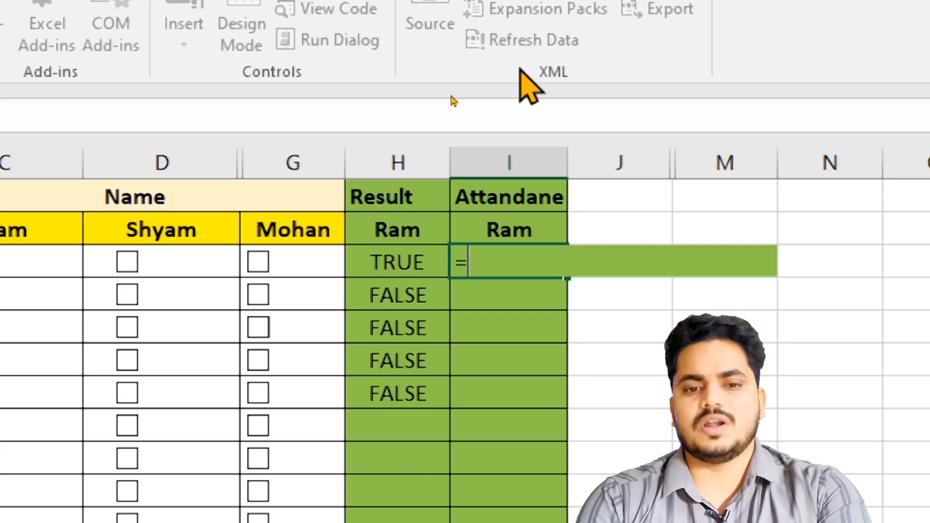
{"action": "type", "text": "count"}
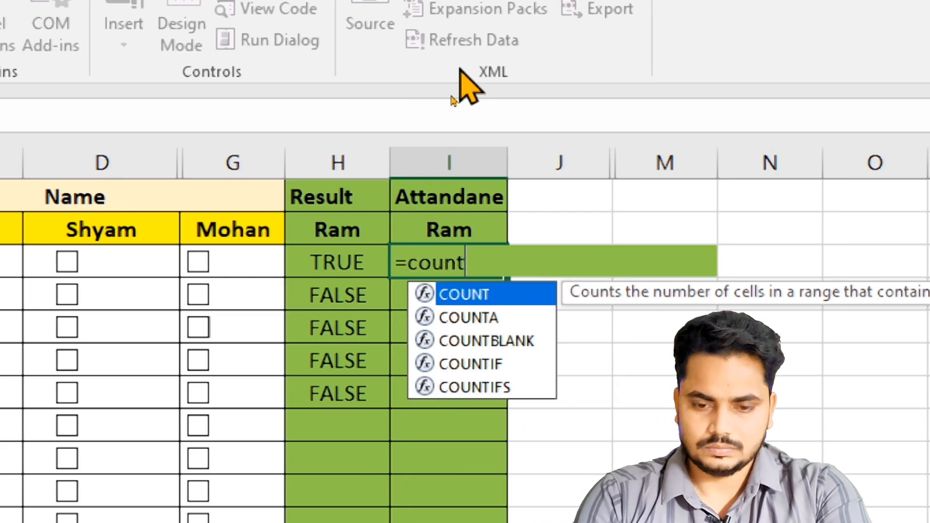
{"action": "key", "text": "Down"}
{"action": "key", "text": "Down"}
{"action": "key", "text": "Down"}
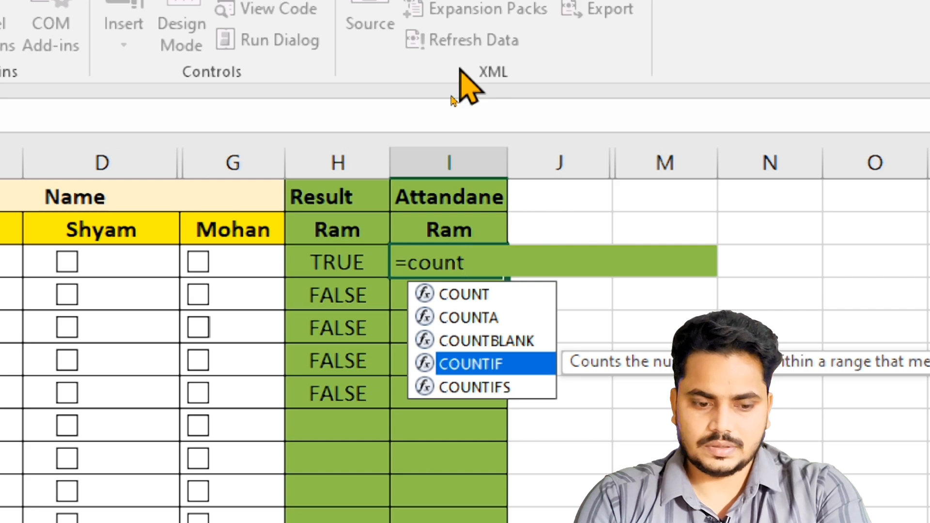
{"action": "key", "text": "Tab"}
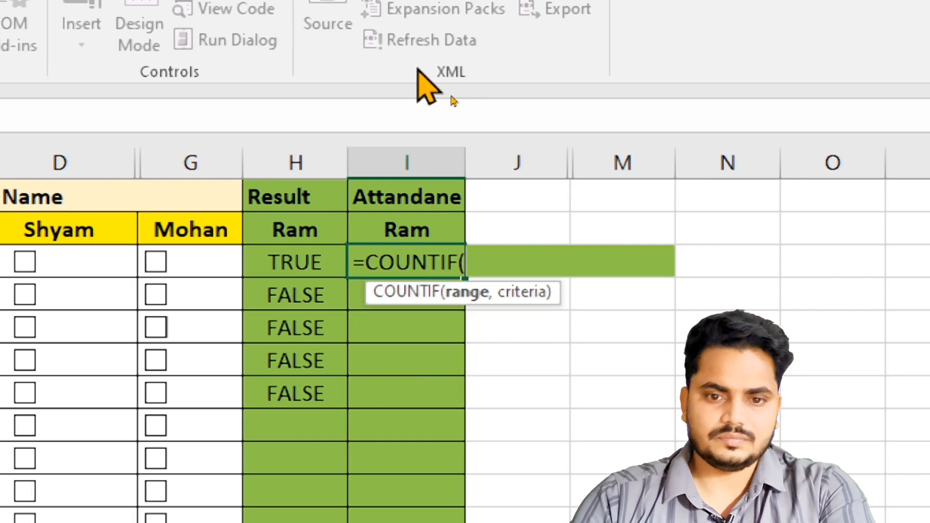
- Complete the formula in I3 as =COUNTIF(H:H,"True") to count the TRUE values in the Result column
{"action": "left_click", "coordinate": [318, 157]}
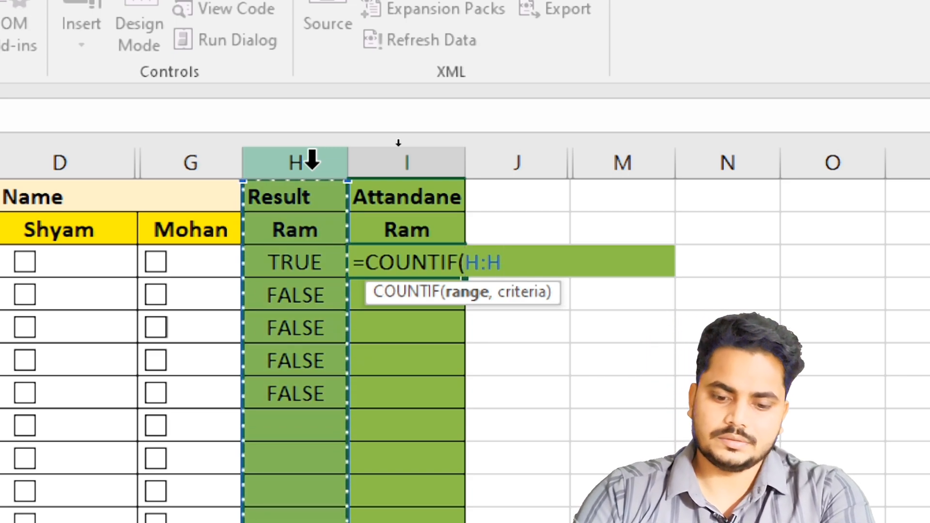
{"action": "type", "text": ",\""}
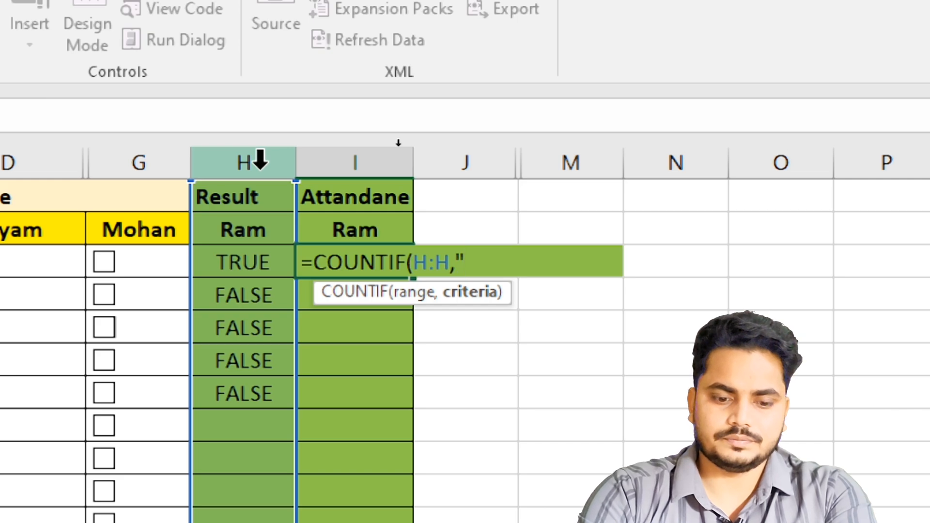
{"action": "type", "text": "Trur"}
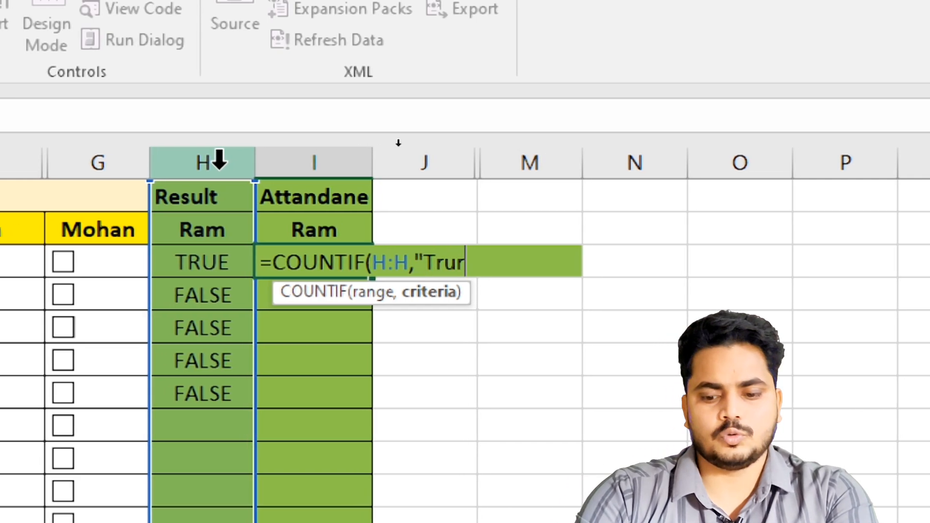
{"action": "type", "text": "\")"}
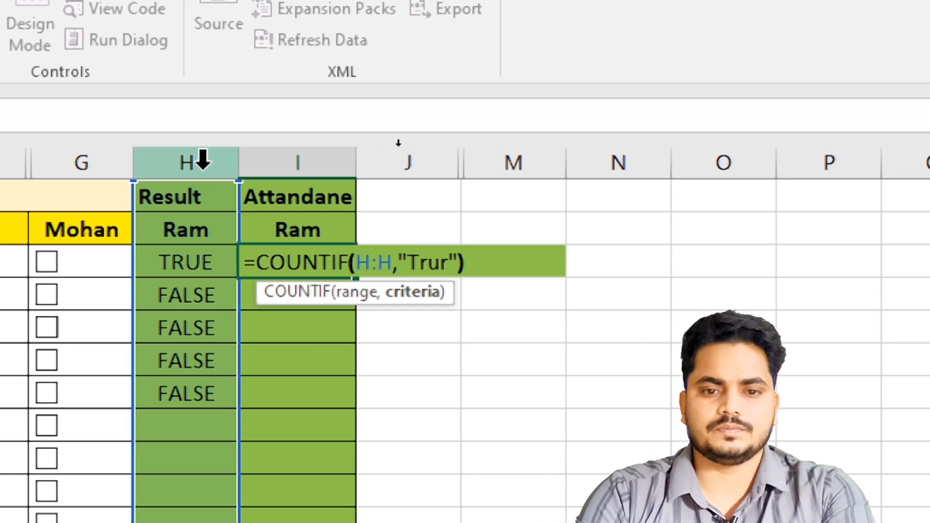
{"action": "key", "text": "BackSpace"}
{"action": "key", "text": "BackSpace"}
{"action": "key", "text": "BackSpace"}
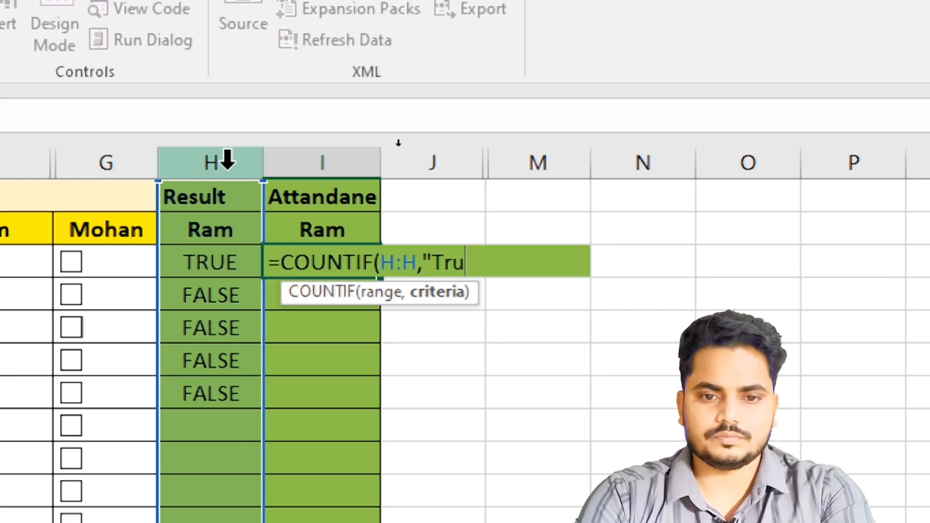
{"action": "key", "text": "BackSpace"}
{"action": "type", "text": "ue\""}
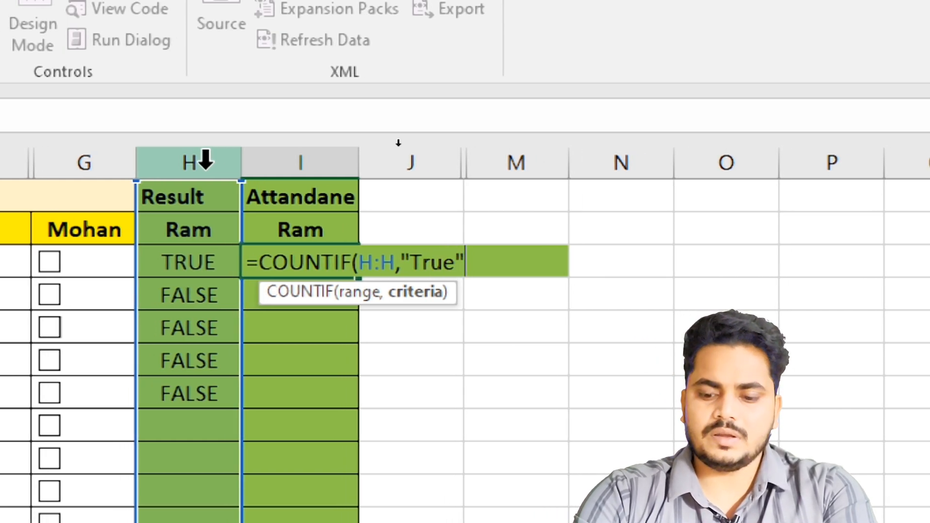
{"action": "type", "text": ")"}
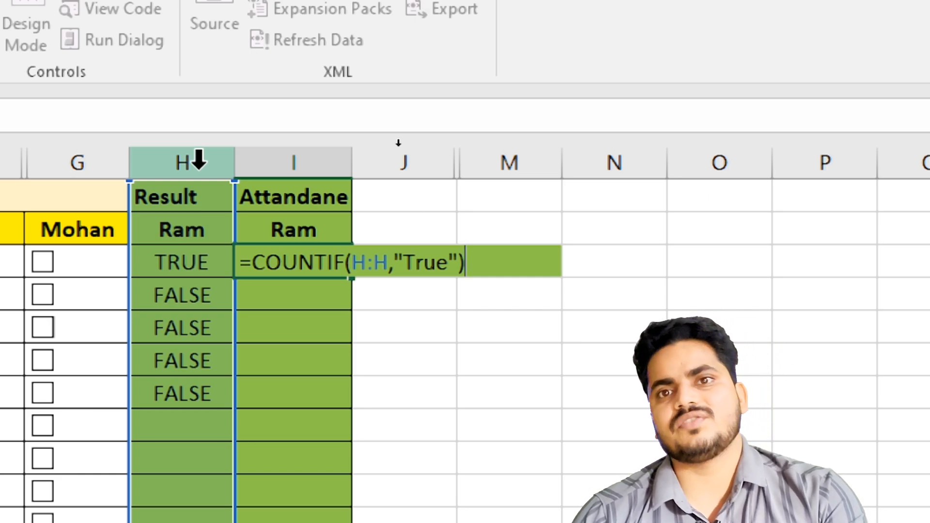
{"action": "key", "text": "Return"}
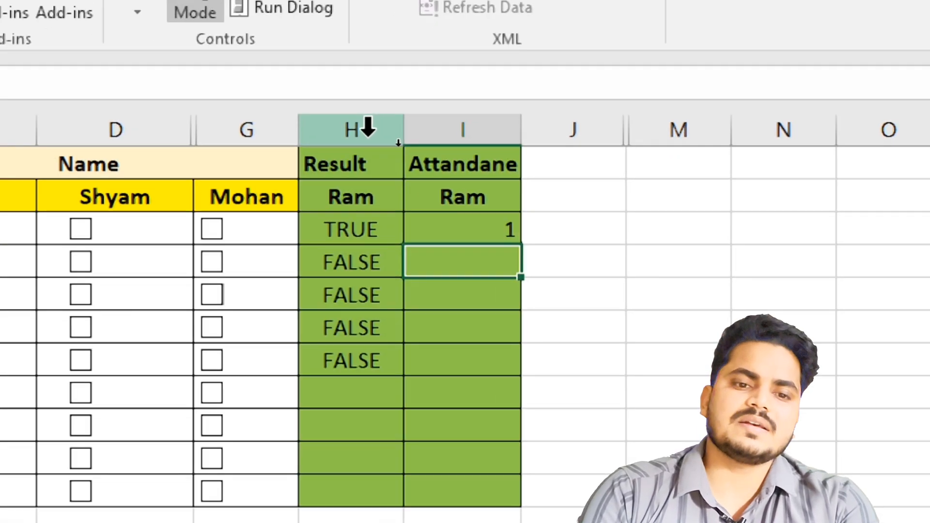
- Tick the remaining check boxes in column C from Monday through the second Sunday
{"action": "key", "text": "Up"}
{"action": "key", "text": "Left"}
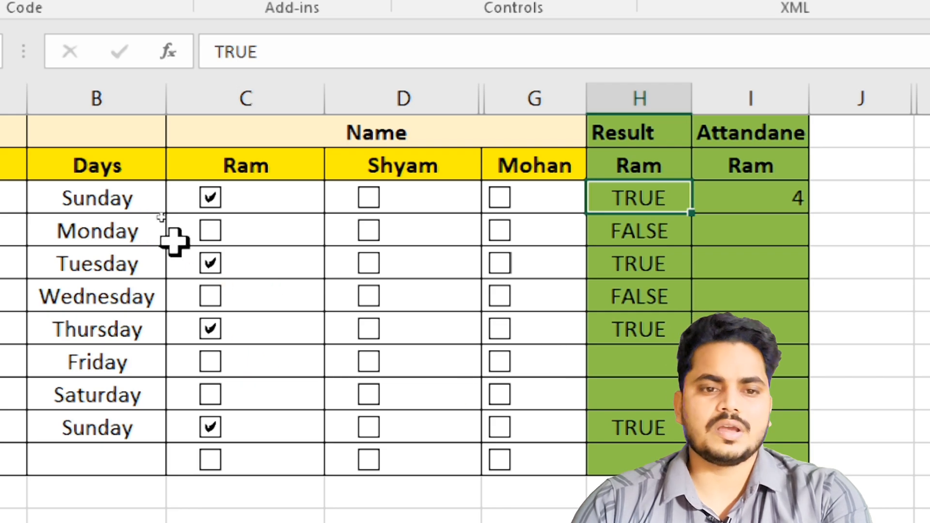
{"action": "left_click", "coordinate": [210, 230]}
{"action": "left_click", "coordinate": [209, 295]}
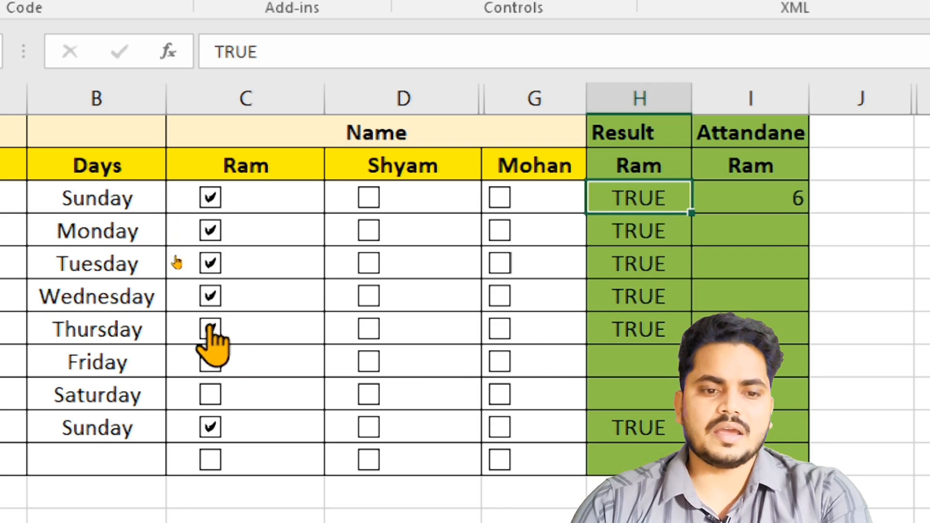
{"action": "left_click", "coordinate": [209, 361]}
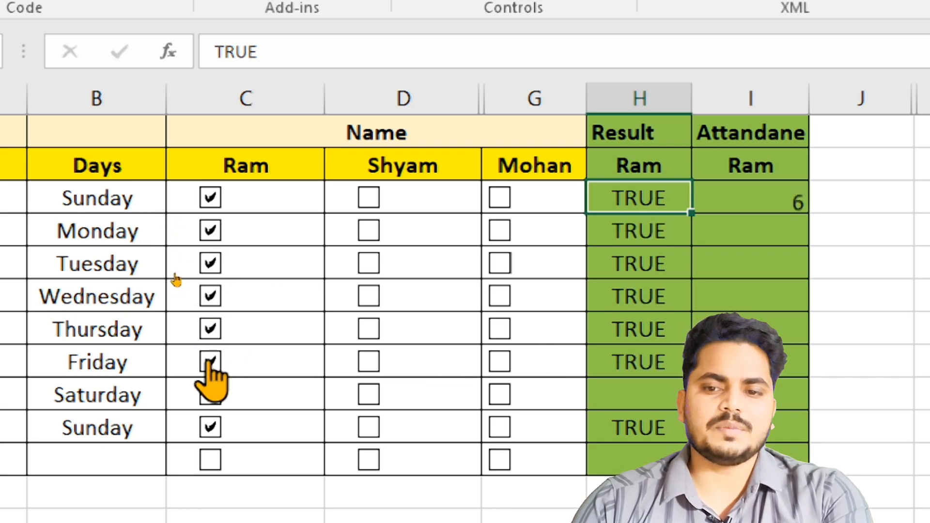
{"action": "left_click", "coordinate": [209, 394]}
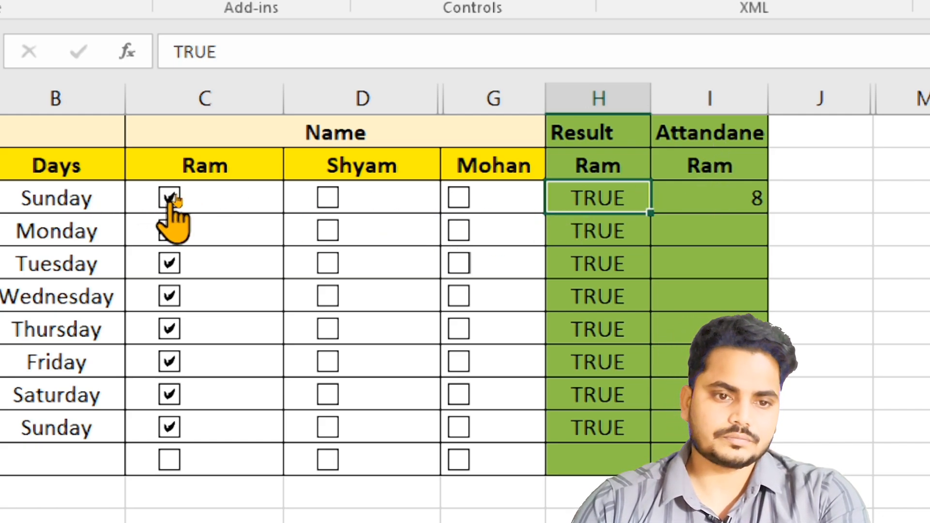
- Clear every check box in column C from the first Sunday through the second Sunday
{"action": "left_click", "coordinate": [169, 264]}
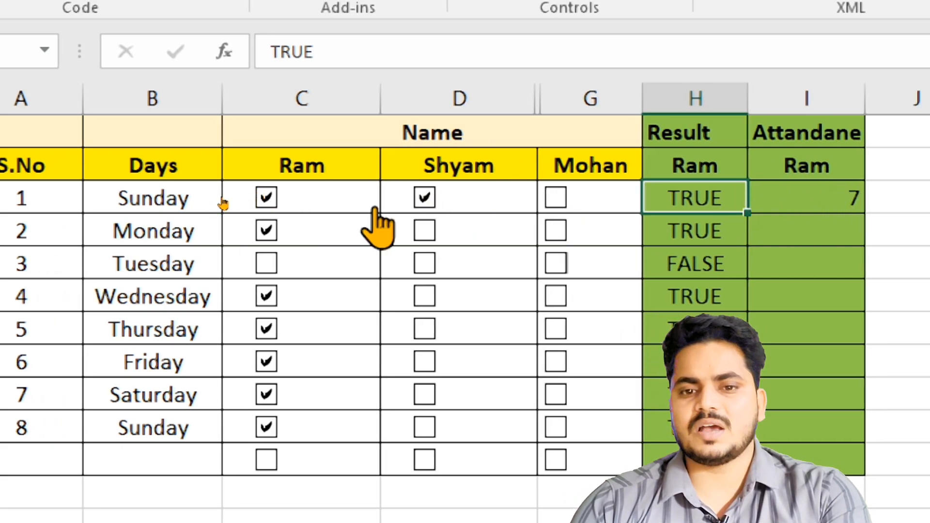
{"action": "left_click", "coordinate": [266, 197]}
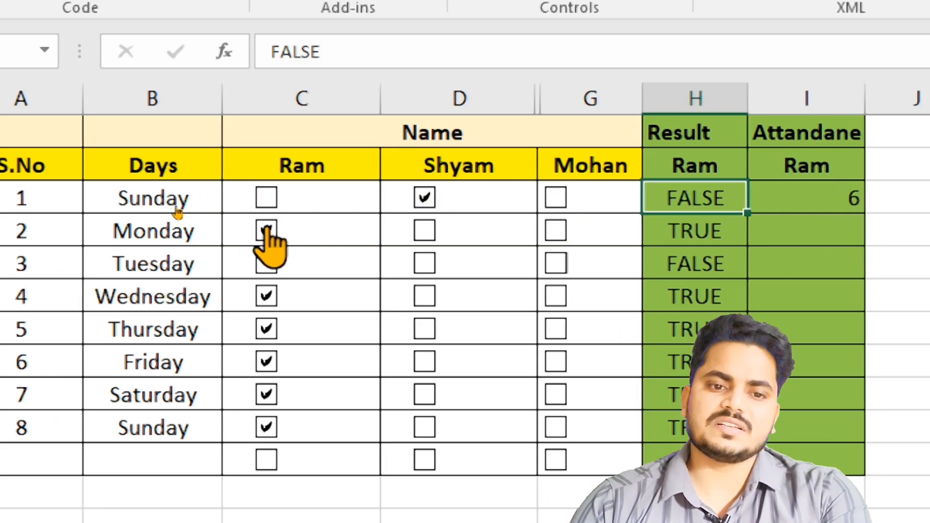
{"action": "left_click", "coordinate": [265, 230]}
{"action": "left_click", "coordinate": [266, 296]}
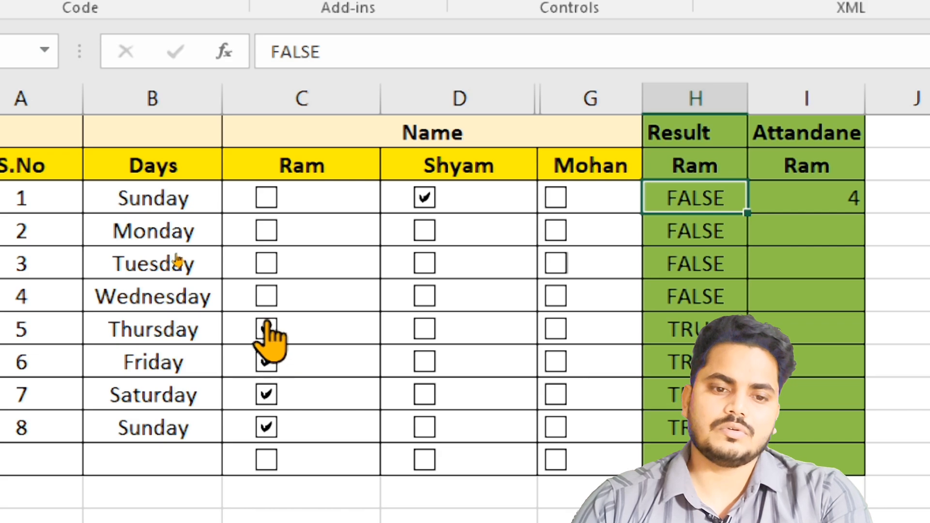
{"action": "left_click", "coordinate": [266, 329]}
{"action": "left_click", "coordinate": [265, 362]}
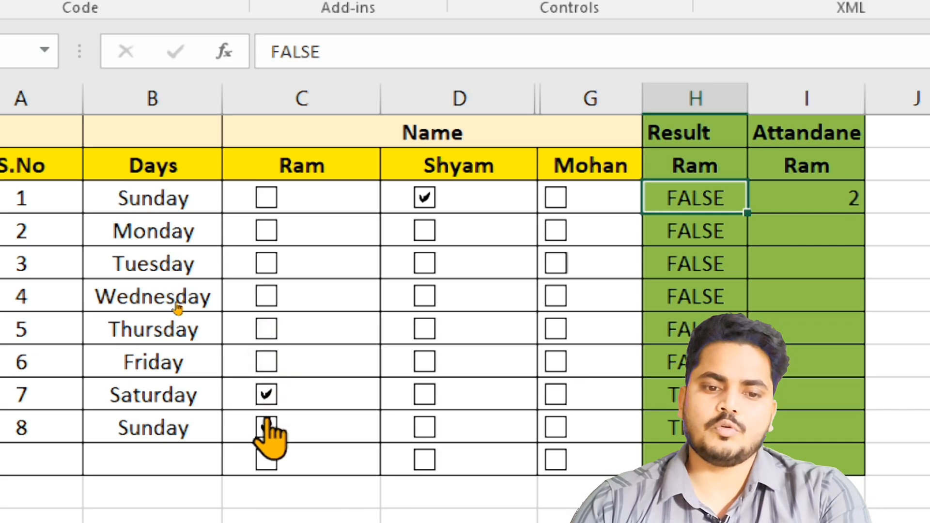
{"action": "left_click", "coordinate": [265, 394]}
{"action": "left_click", "coordinate": [266, 427]}
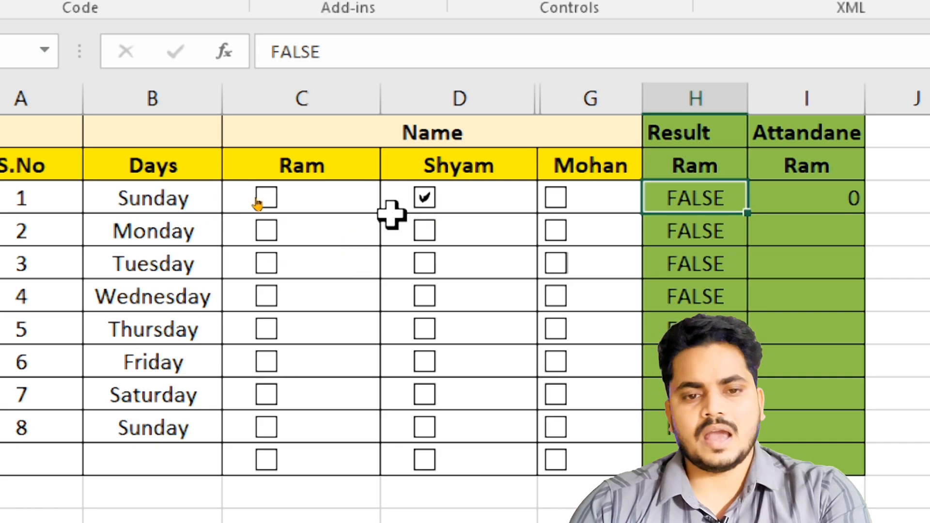
- Test the first Sunday check boxes in C3 and D3, leaving both ticked
{"action": "left_click", "coordinate": [487, 200]}
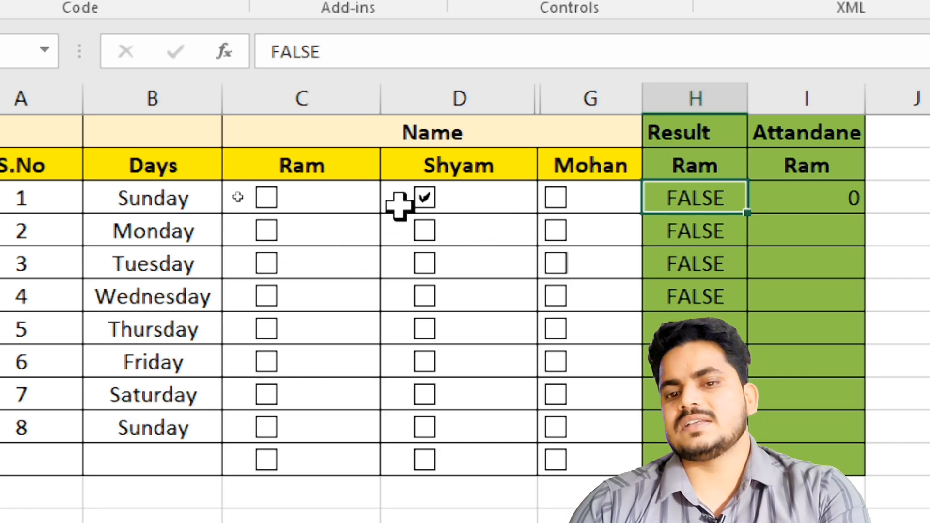
{"action": "left_click", "coordinate": [342, 199]}
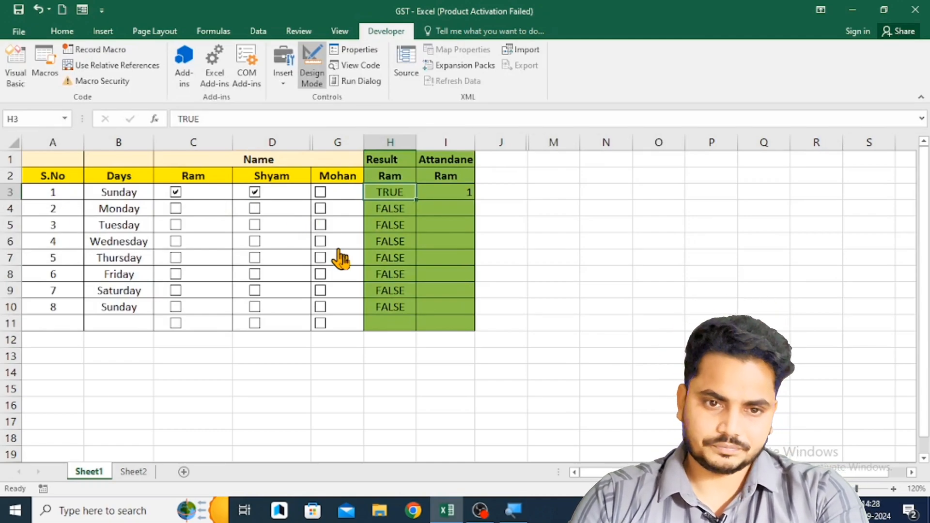
{"action": "left_click_drag", "start_coordinate": [576, 230], "coordinate": [590, 228]}
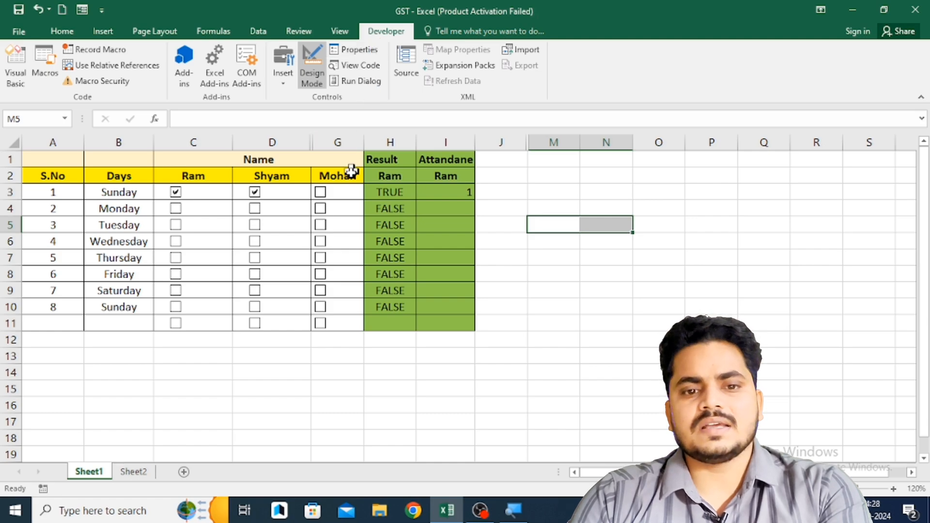
- Review the cell link of the check box in C3 in its control format settings and accept the existing settings
{"action": "left_click", "coordinate": [128, 192]}
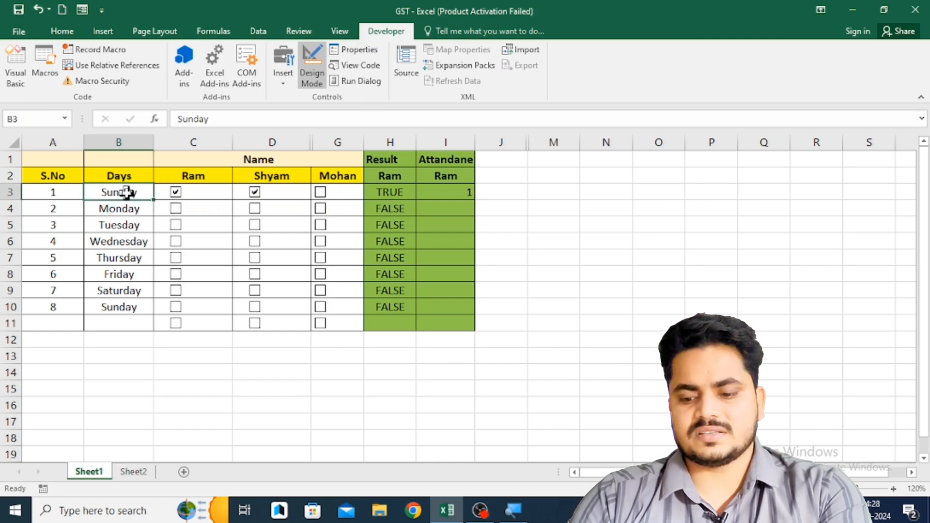
{"action": "key", "text": "Right"}
{"action": "right_click", "coordinate": [212, 192]}
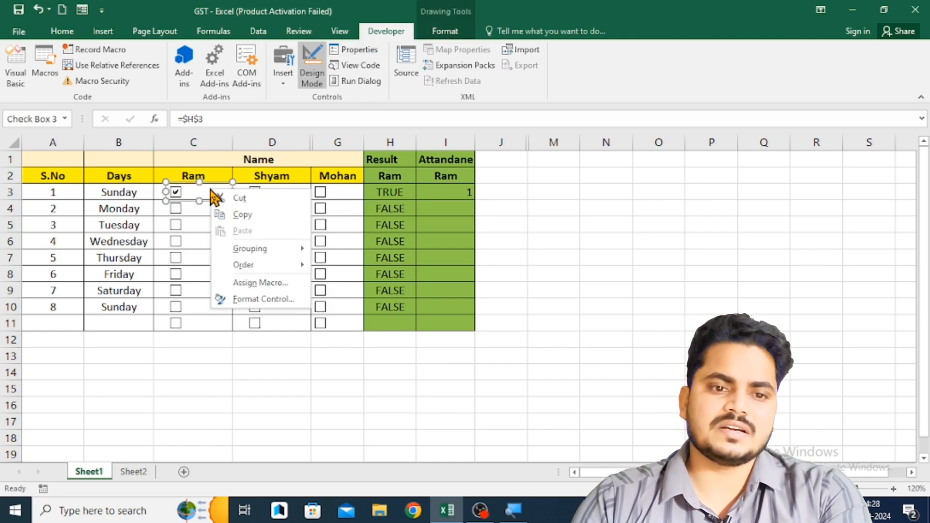
{"action": "left_click", "coordinate": [267, 300]}
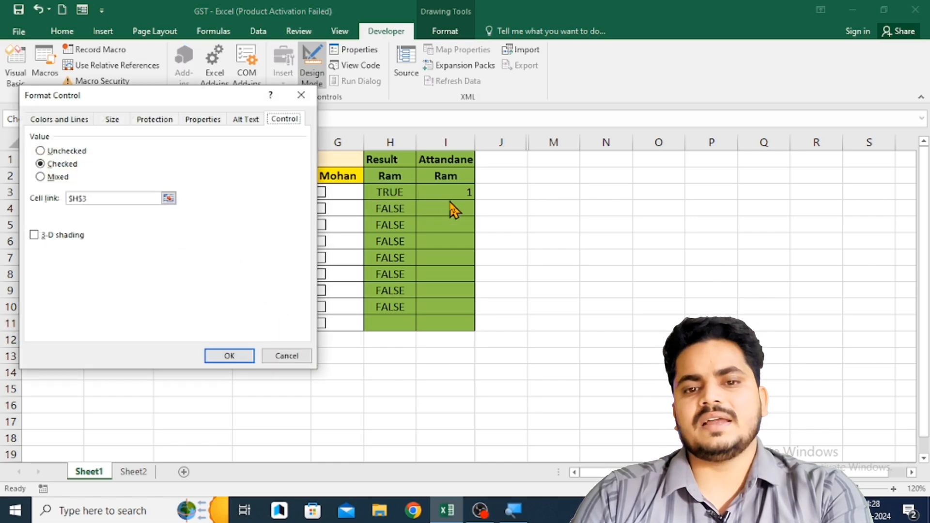
{"action": "left_click", "coordinate": [229, 356]}
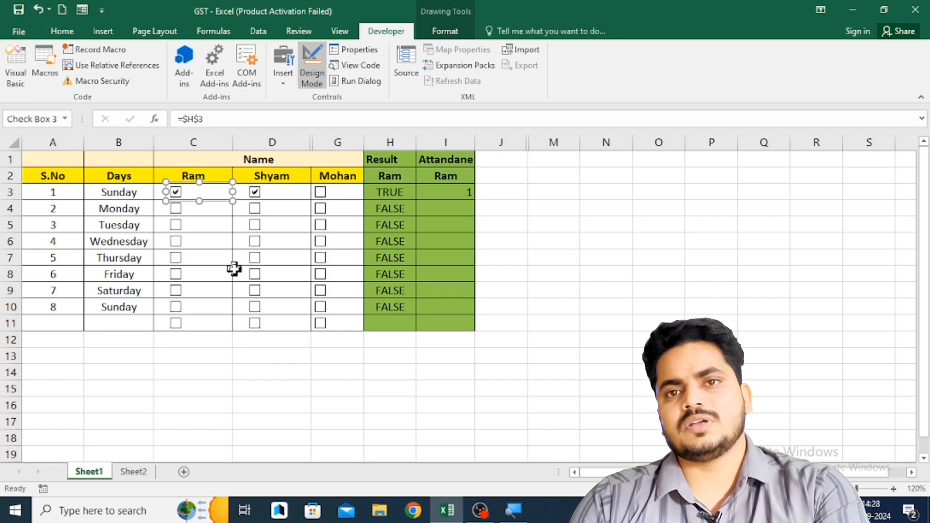
- Tick the column C check boxes for Monday through the second Sunday again
{"action": "left_click", "coordinate": [132, 224]}
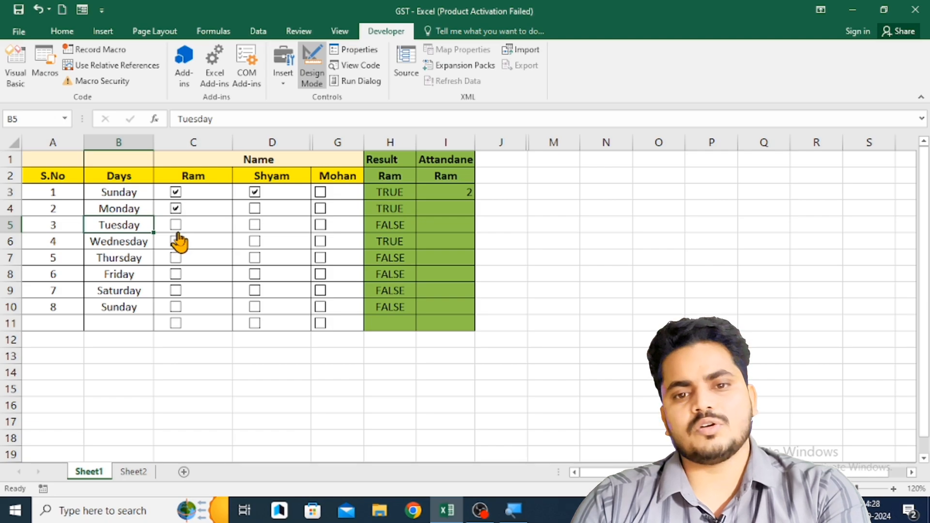
{"action": "left_click", "coordinate": [505, 196]}
{"action": "left_click_drag", "start_coordinate": [514, 243], "coordinate": [519, 280]}
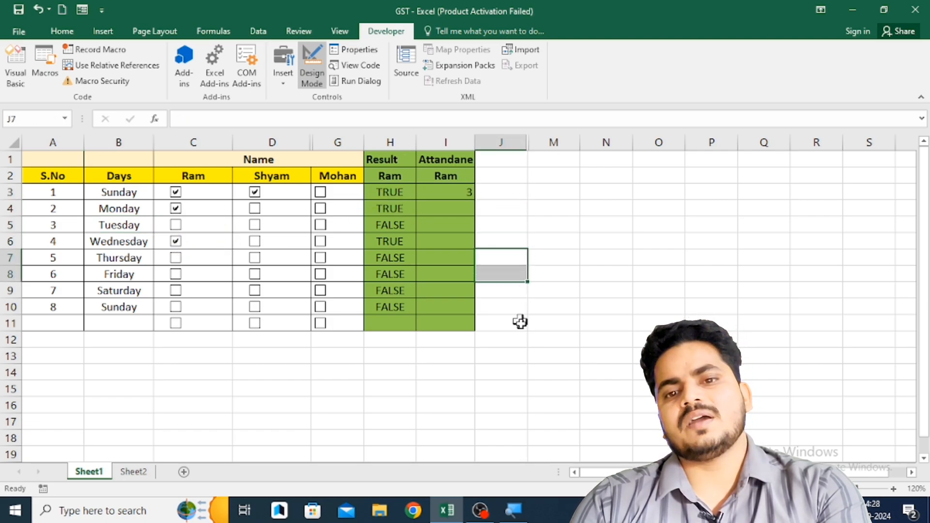
{"action": "left_click", "coordinate": [521, 321]}
{"action": "left_click", "coordinate": [577, 272]}
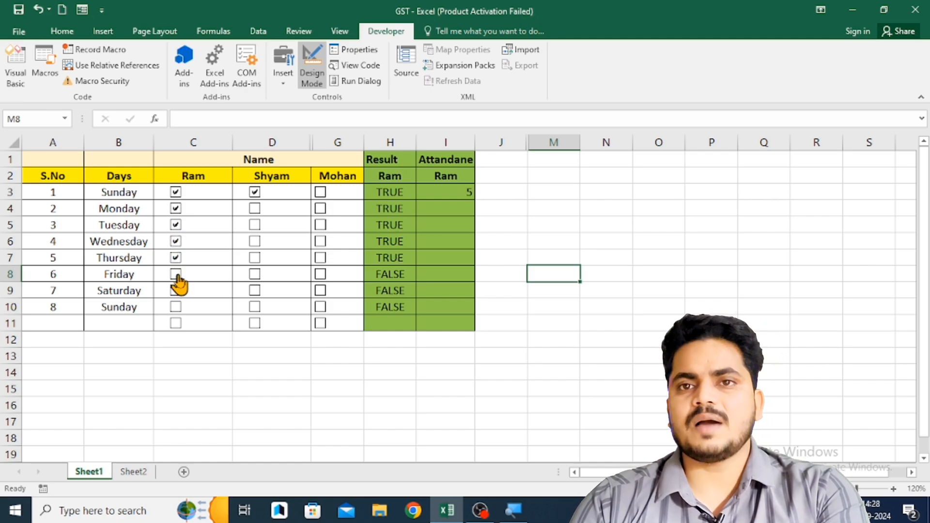
{"action": "left_click", "coordinate": [174, 309]}
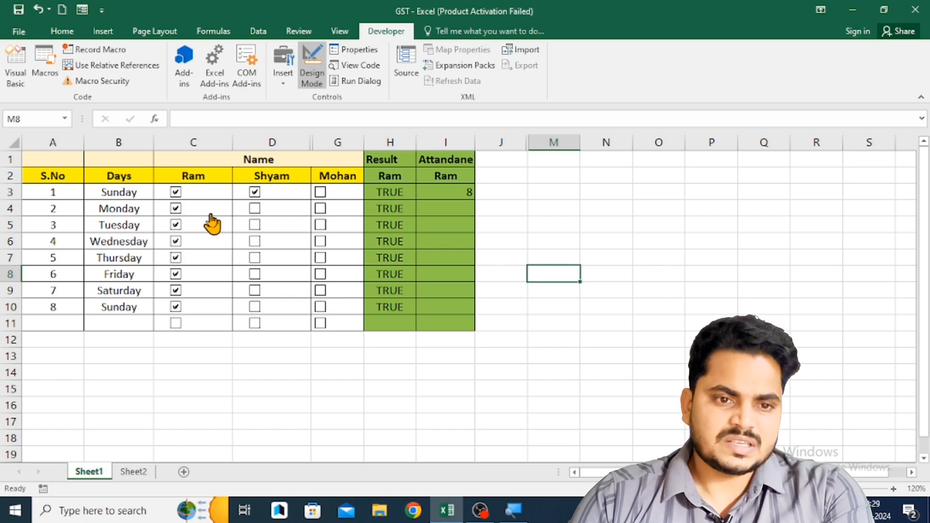
{"action": "left_click_drag", "start_coordinate": [125, 193], "coordinate": [127, 290]}
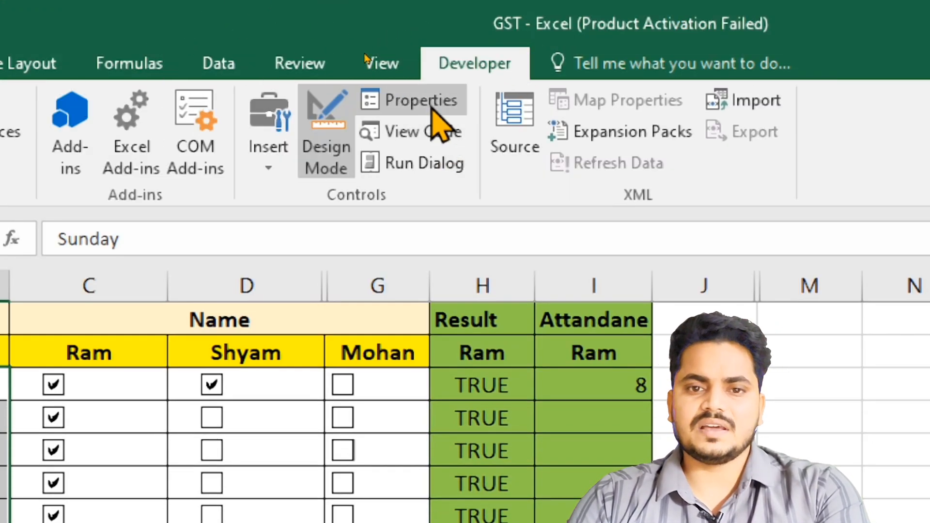
- Turn off the Developer tab in the ribbon customization options and apply the change
{"action": "right_click", "coordinate": [421, 136]}
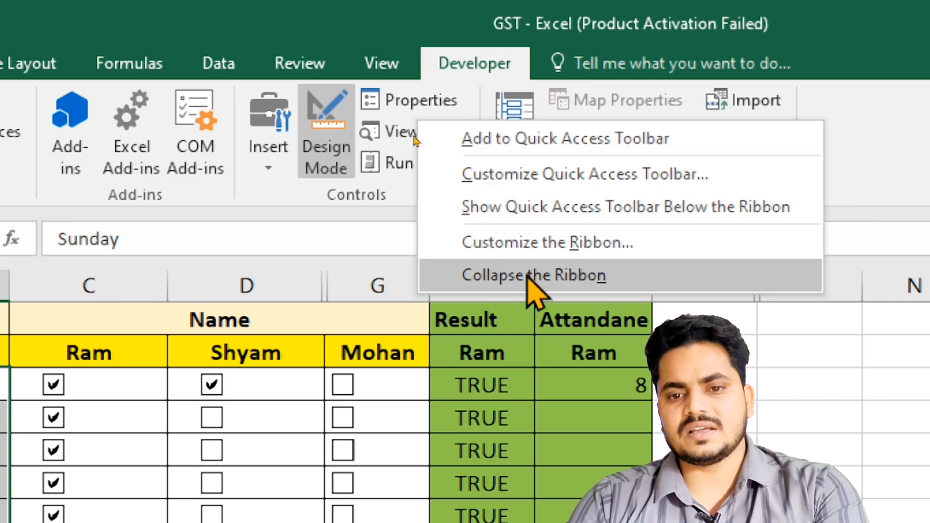
{"action": "left_click", "coordinate": [576, 244]}
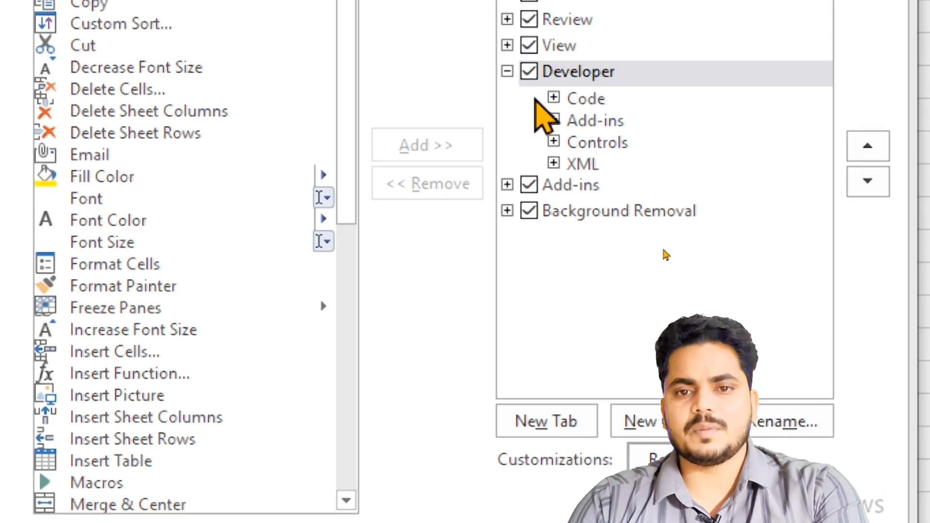
{"action": "left_click", "coordinate": [529, 72]}
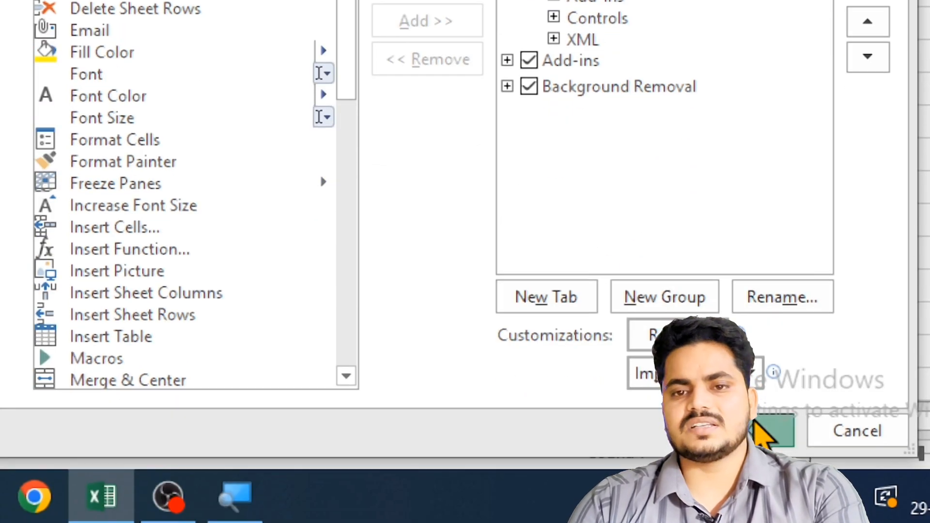
{"action": "left_click", "coordinate": [763, 432]}
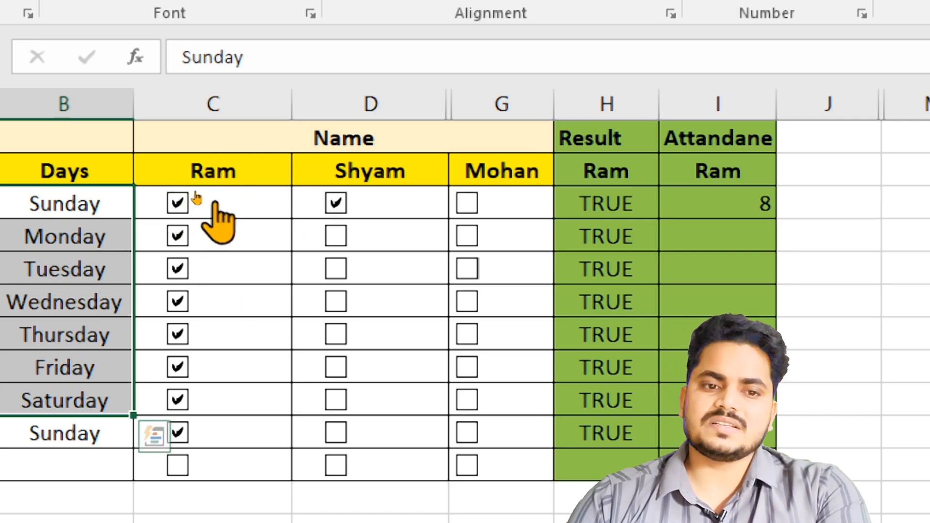
- Clear the column C check boxes for the first Sunday, Monday and Tuesday, checking the linked cells H3 and H4
{"action": "left_click", "coordinate": [604, 207]}
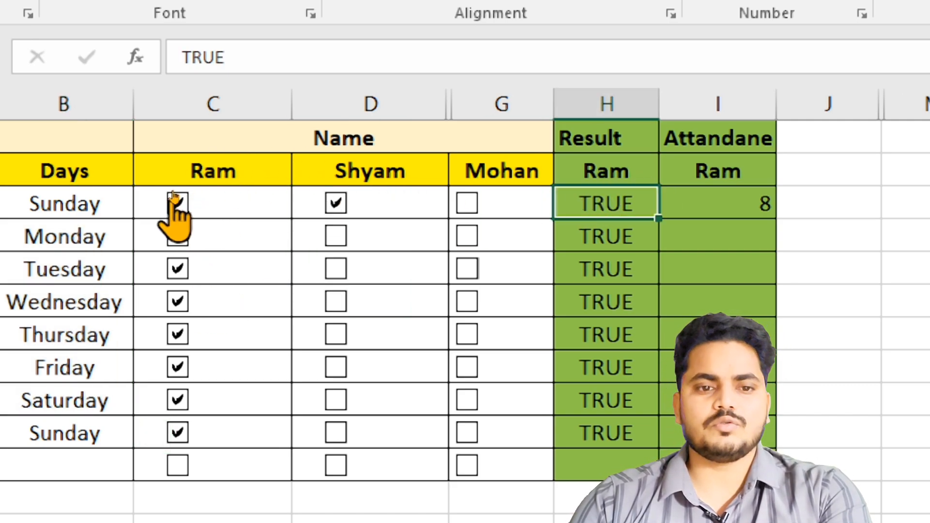
{"action": "left_click", "coordinate": [218, 195]}
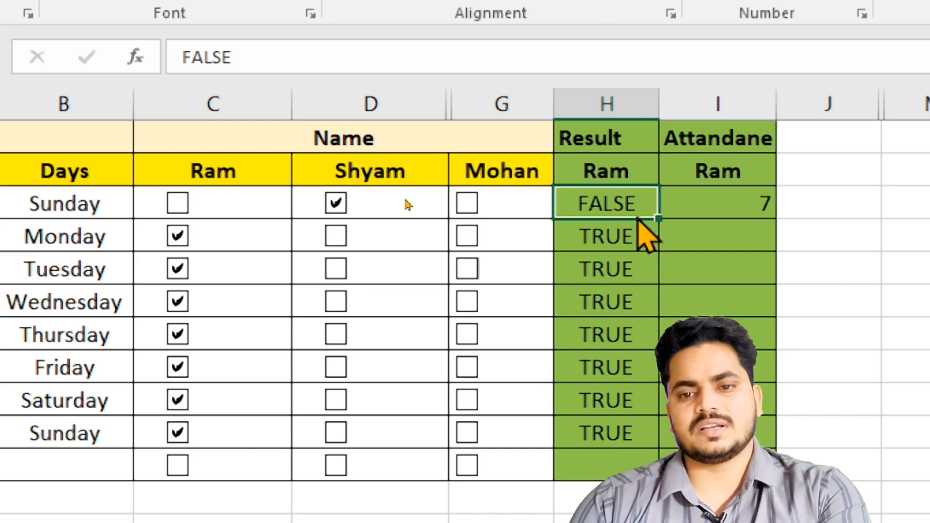
{"action": "left_click", "coordinate": [608, 234]}
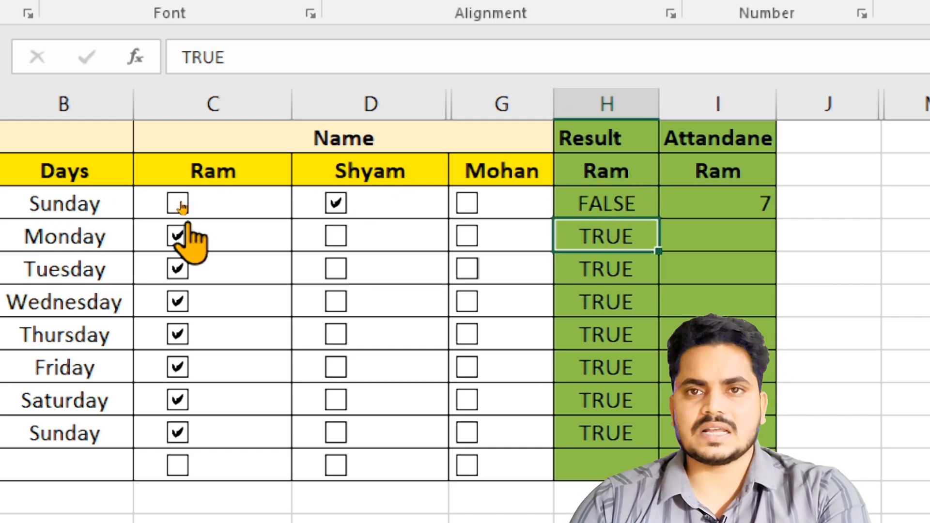
{"action": "left_click", "coordinate": [180, 236]}
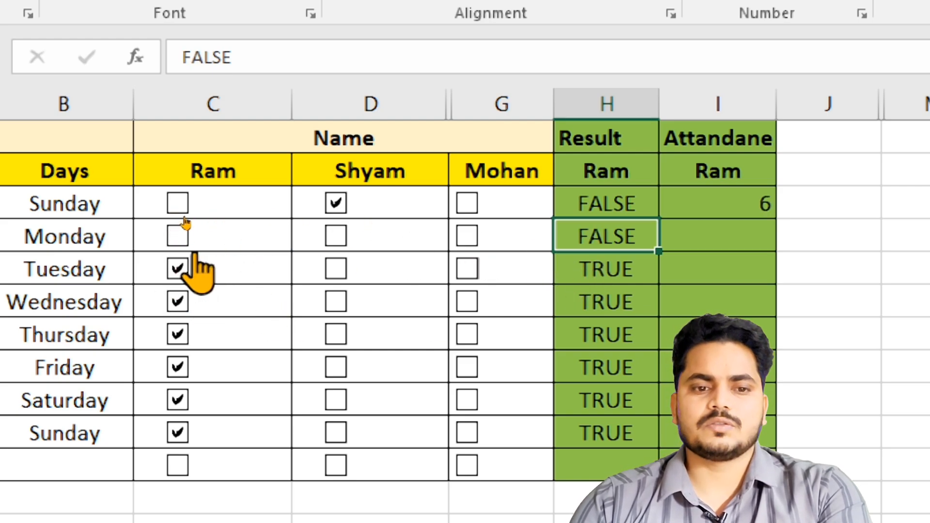
{"action": "left_click", "coordinate": [179, 236]}
{"action": "left_click", "coordinate": [178, 269]}
{"action": "left_click", "coordinate": [179, 237]}
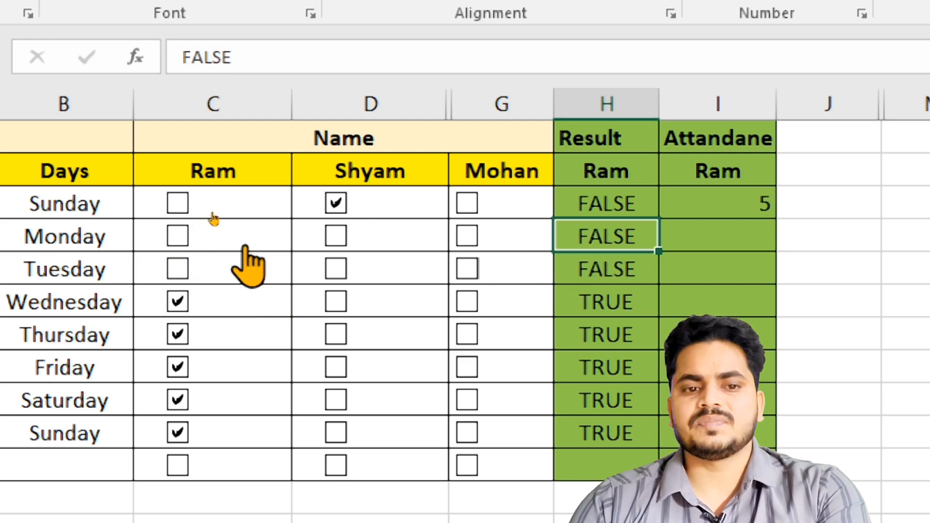
- Try to reselect column H as the range in the COUNTIF formula in I3
{"action": "left_click", "coordinate": [725, 207]}
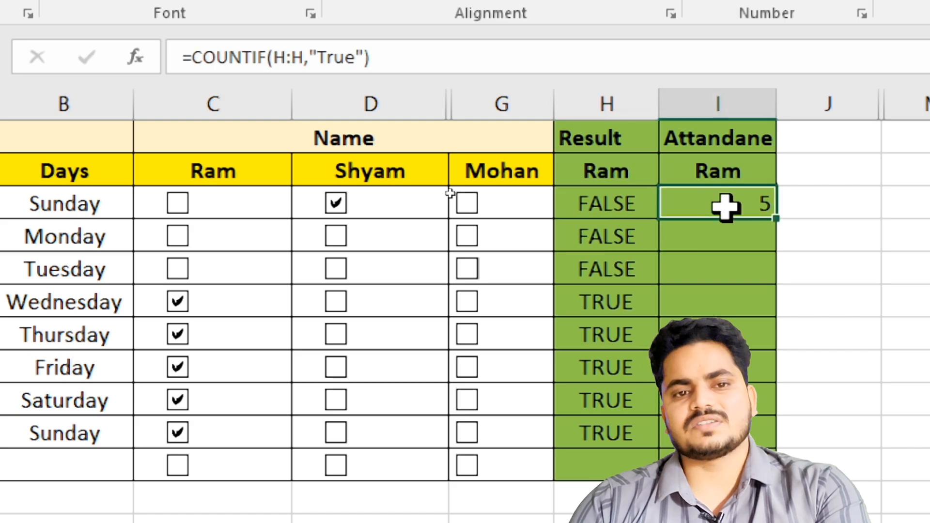
{"action": "left_click_drag", "start_coordinate": [194, 57], "coordinate": [288, 55]}
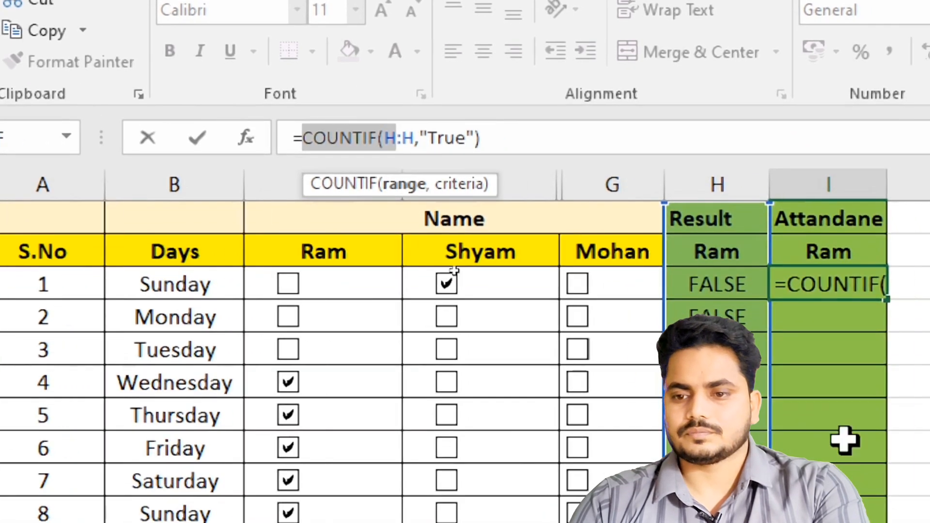
{"action": "left_click", "coordinate": [894, 513]}
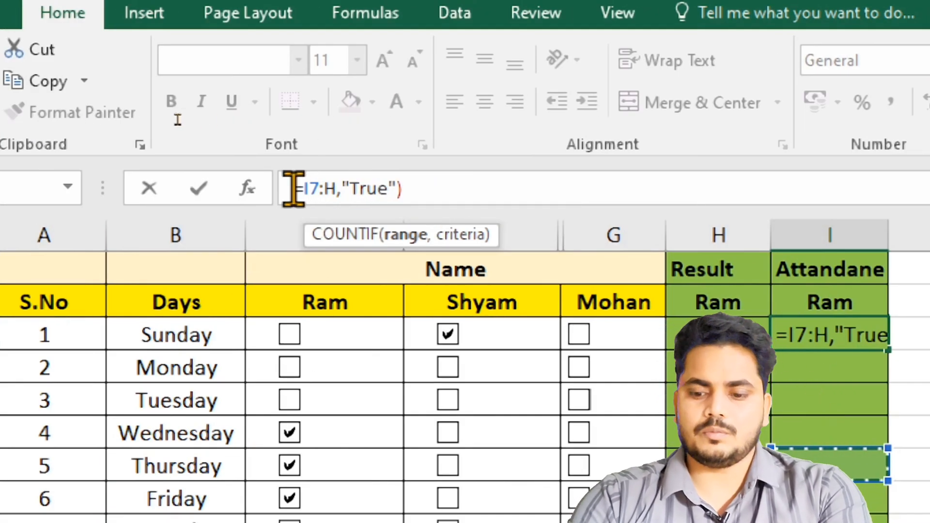
{"action": "key", "text": "BackSpace"}
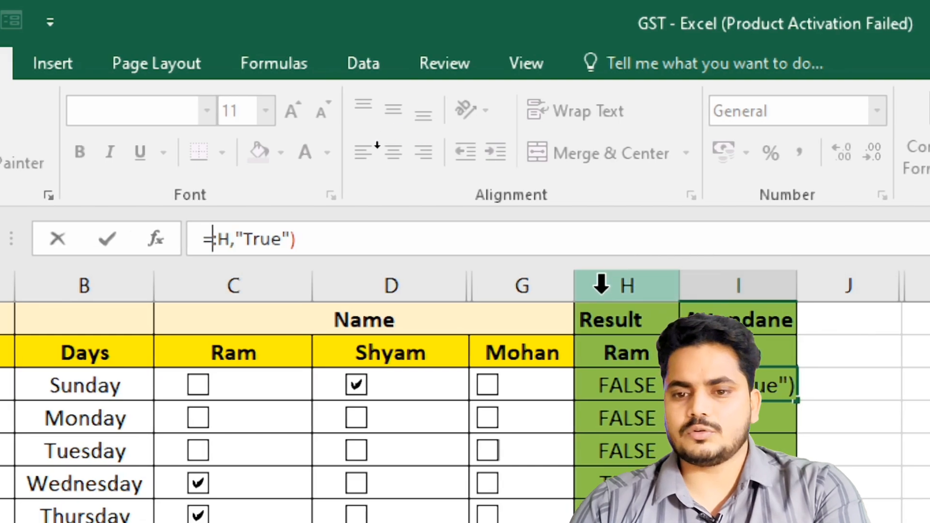
{"action": "left_click", "coordinate": [601, 285]}
{"action": "key", "text": "Return"}
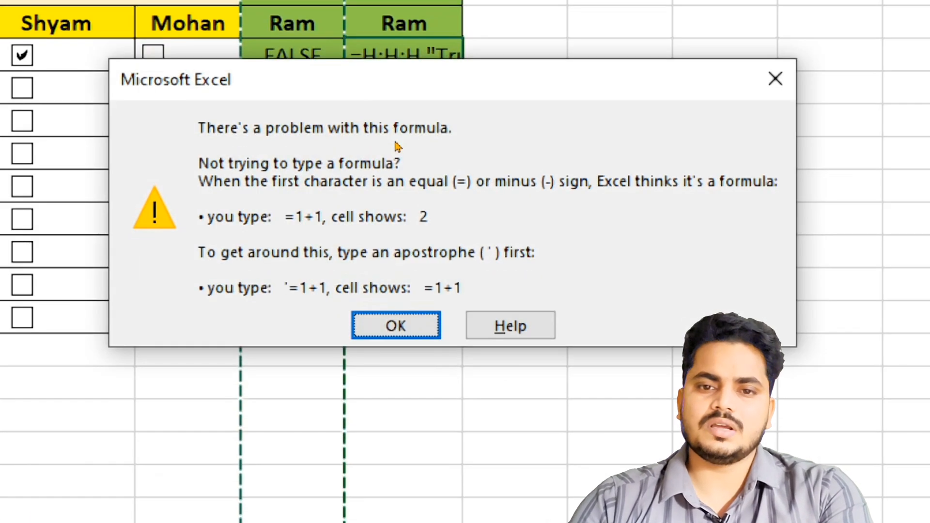
{"action": "left_click", "coordinate": [418, 328]}
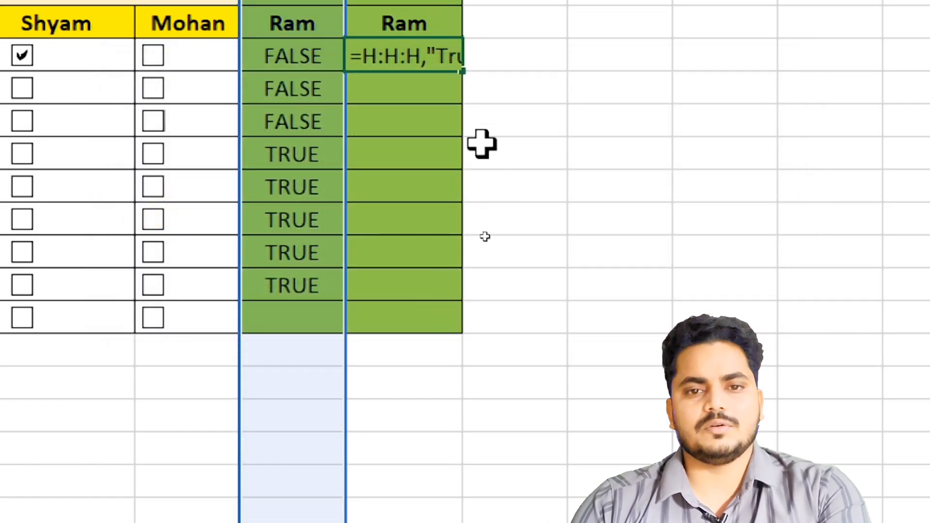
{"action": "left_click", "coordinate": [506, 62]}
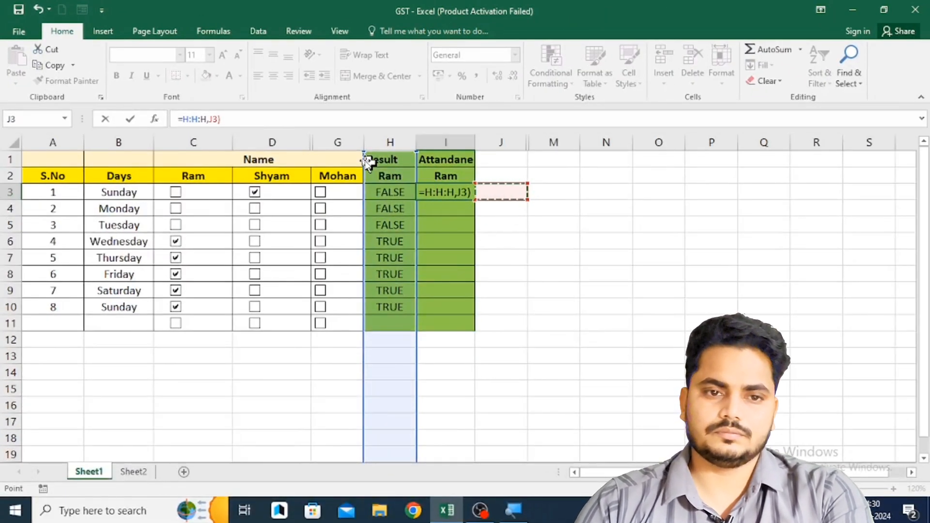
{"action": "key", "text": "Escape"}
- Try to start a COUNT formula in I3
{"action": "scroll", "coordinate": [540, 274], "scroll_direction": "up", "scroll_amount": 5}
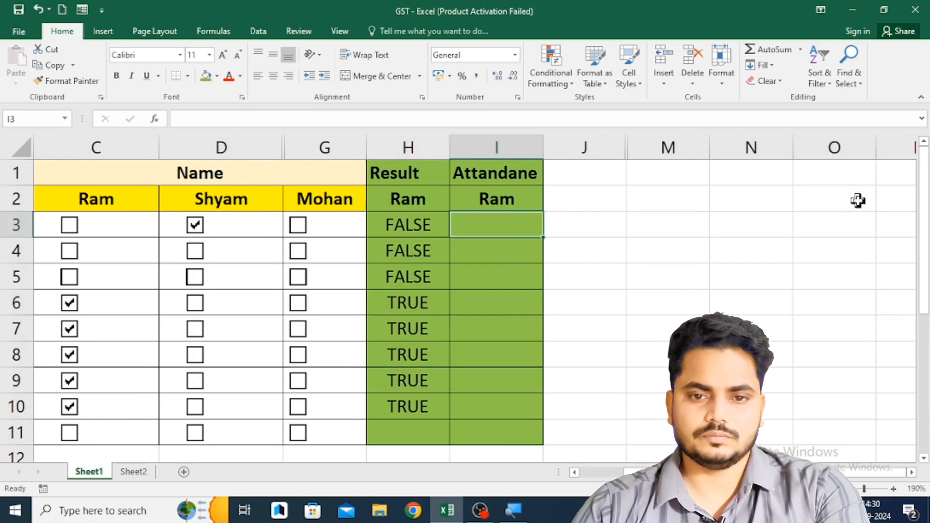
{"action": "type", "text": "=count("}
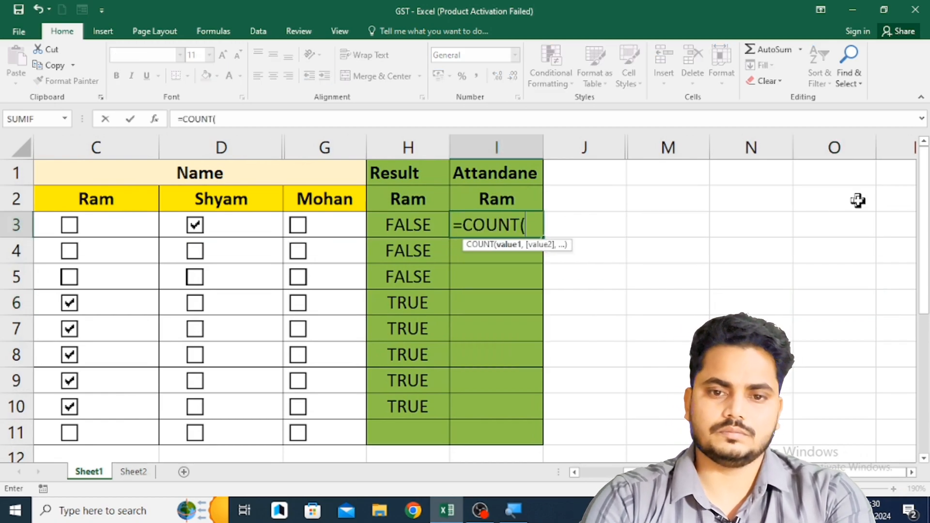
{"action": "key", "text": "BackSpace"}
{"action": "key", "text": "Right"}
{"action": "key", "text": "Right"}
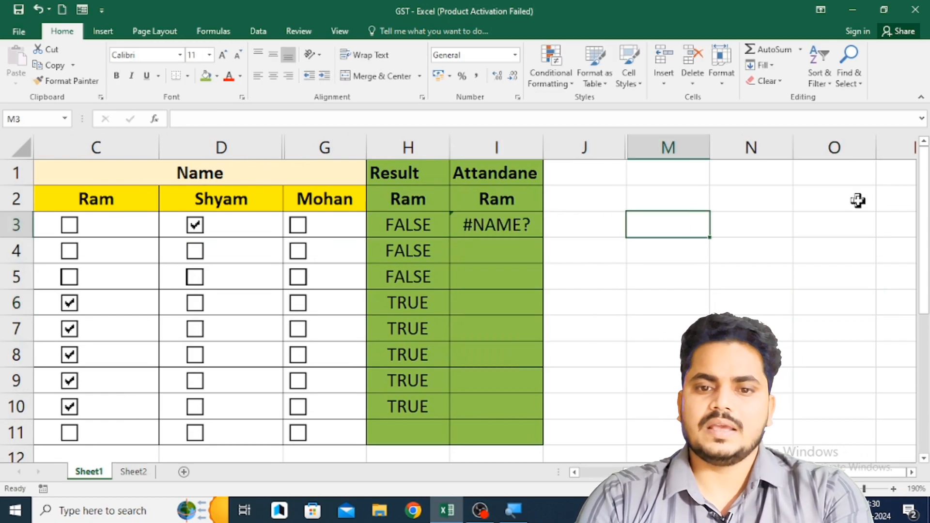
{"action": "key", "text": "Left"}
{"action": "key", "text": "Left"}
- Enter a COUNTIF formula in I3 with column H as the range and "Trur" as the criterion
{"action": "type", "text": "=coun"}
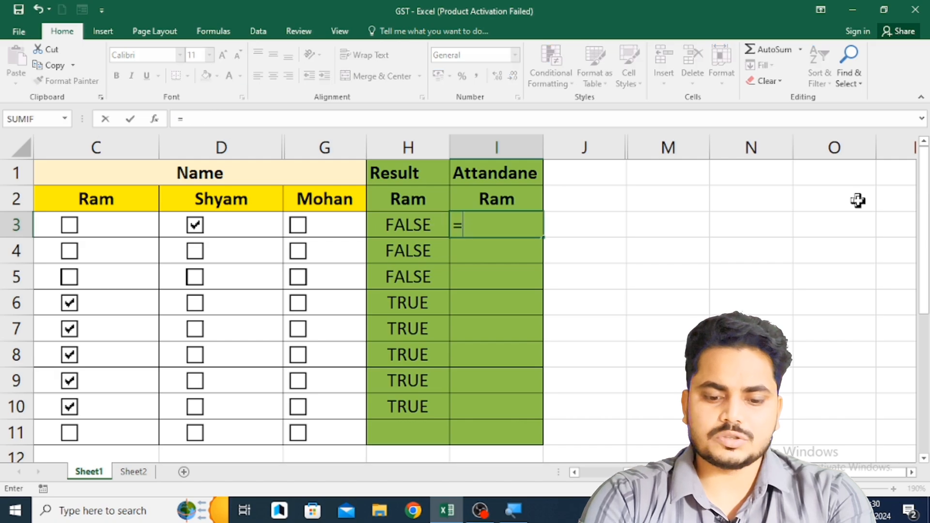
{"action": "key", "text": "Down"}
{"action": "key", "text": "Down"}
{"action": "key", "text": "Down"}
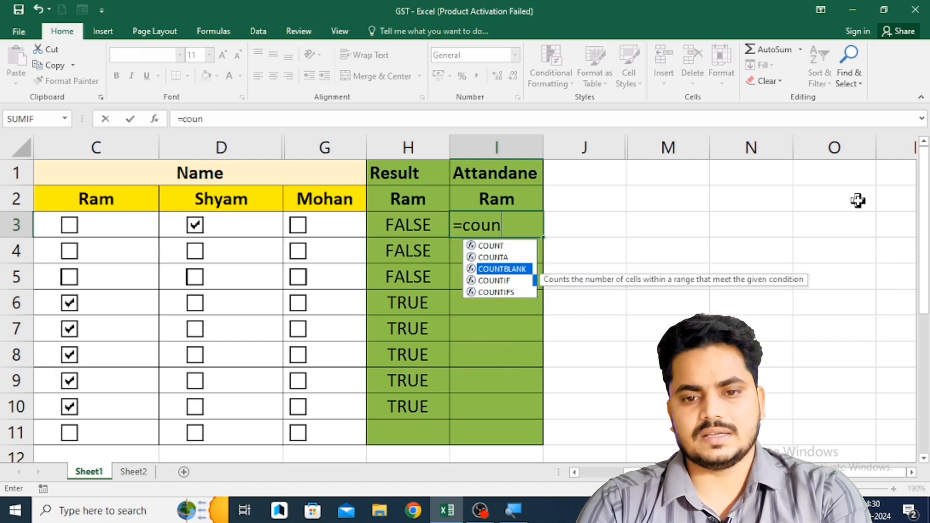
{"action": "key", "text": "Tab"}
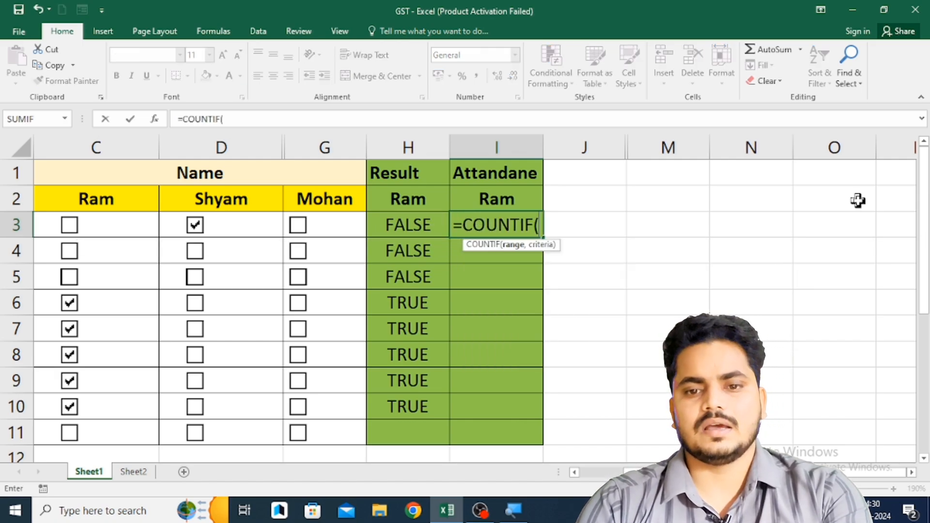
{"action": "left_click", "coordinate": [441, 139]}
{"action": "type", "text": ",\"Trur"}
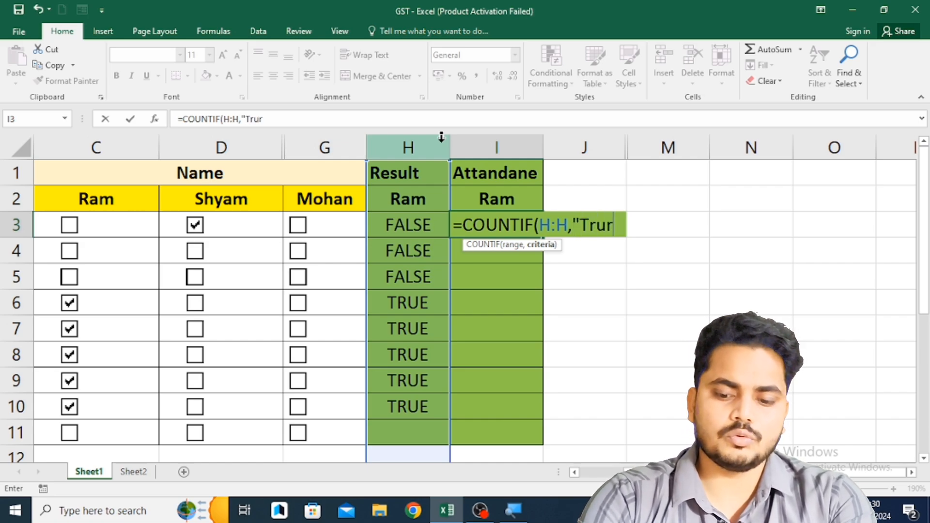
{"action": "type", "text": "\")"}
{"action": "key", "text": "Return"}
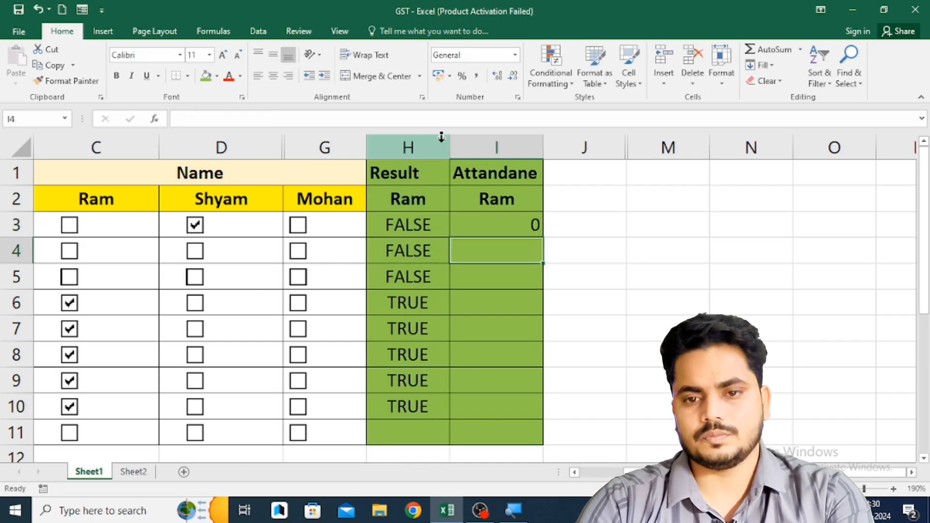
- Correct the criterion of the COUNTIF formula in I3 to "True"
{"action": "left_click", "coordinate": [483, 224]}
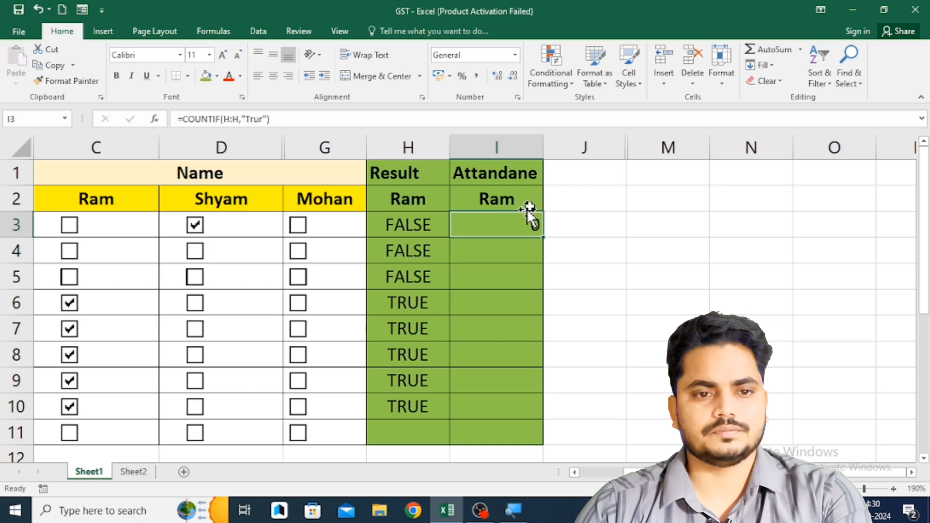
{"action": "left_click", "coordinate": [263, 119]}
{"action": "key", "text": "Delete"}
{"action": "type", "text": "e"}
{"action": "key", "text": "Return"}
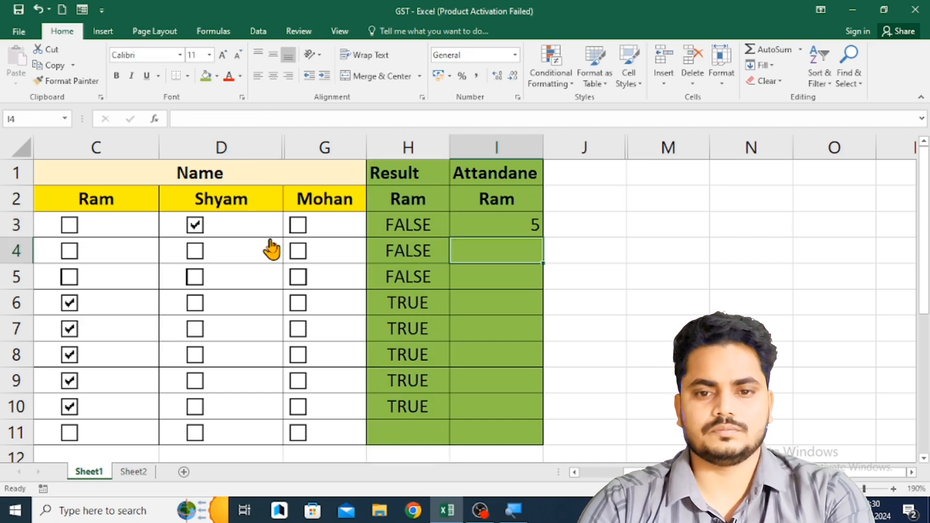